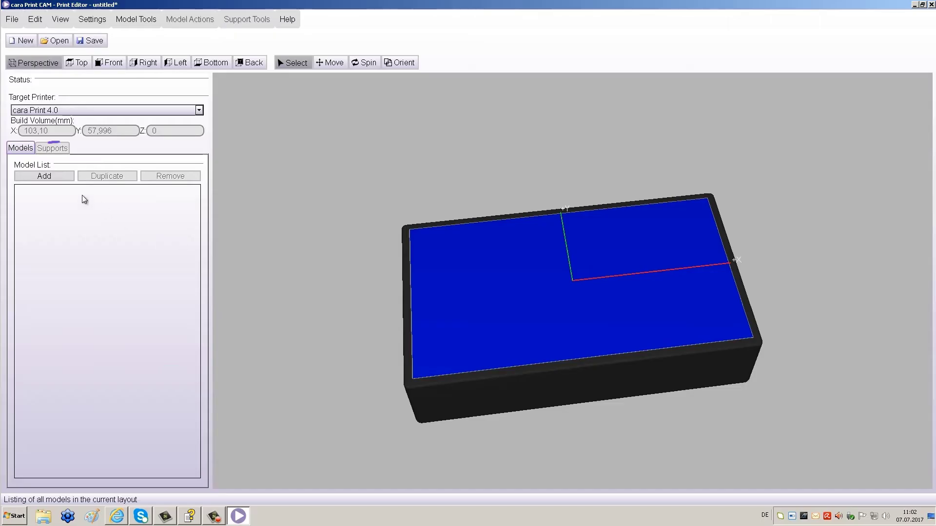
# Step: Add the STL model 0 from F:, LAPI, Indikationen Lapi-mit_Modellen, Bitesplint, Dicke_1,6, importing it in millimetres
pyautogui.click(55, 178)
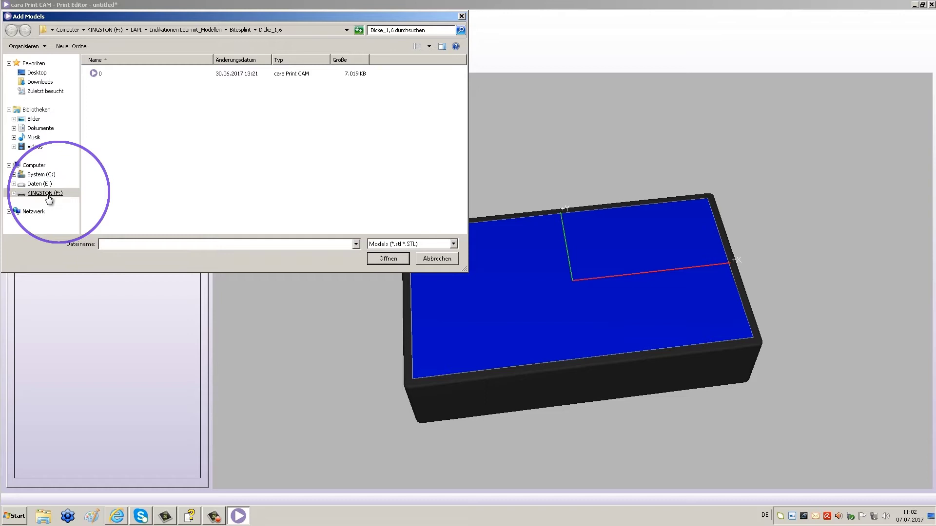
pyautogui.click(45, 193)
pyautogui.click(205, 213)
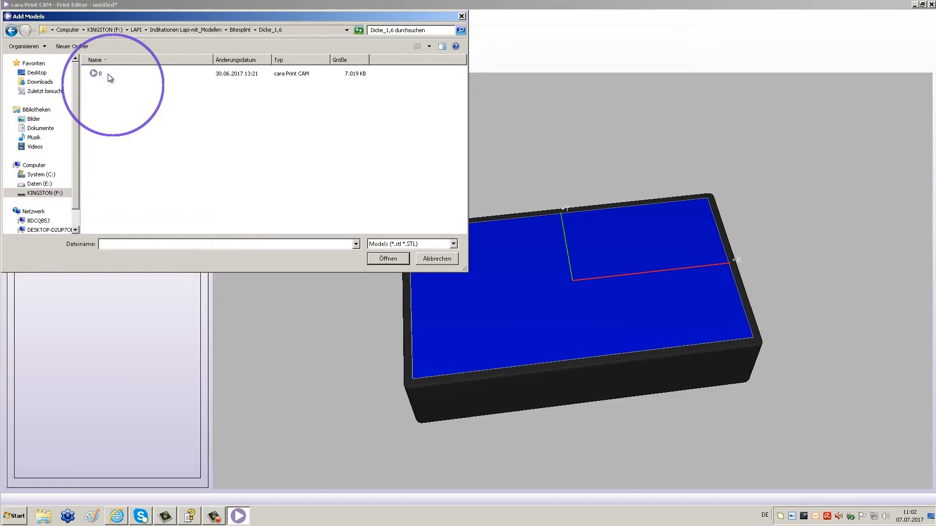
pyautogui.click(110, 76)
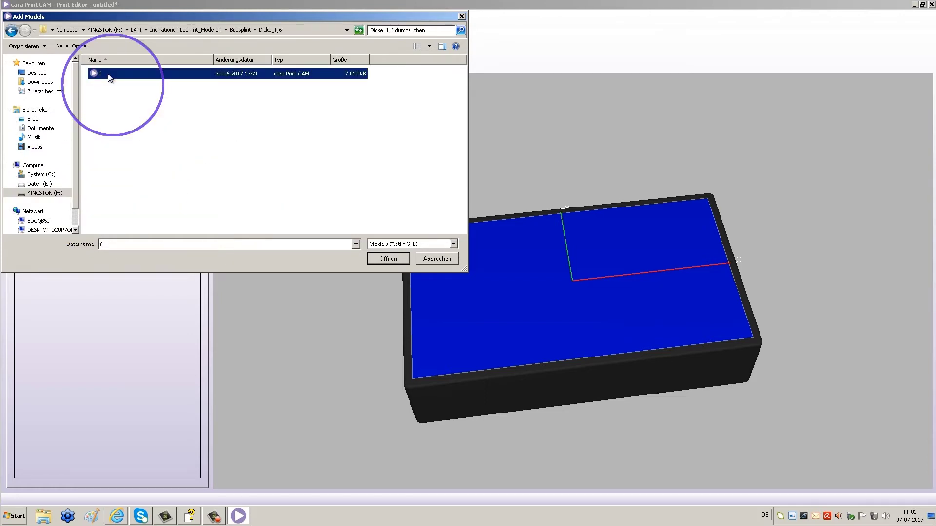
pyautogui.click(387, 259)
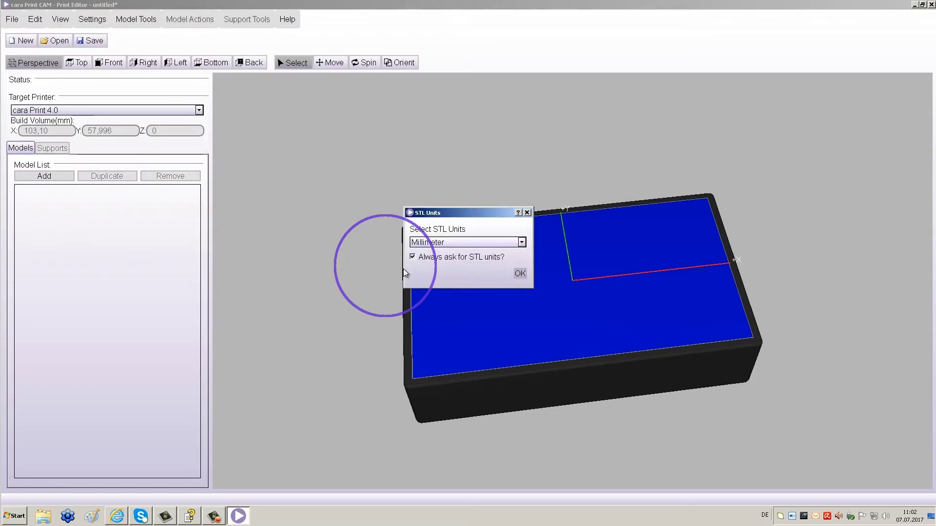
pyautogui.click(521, 277)
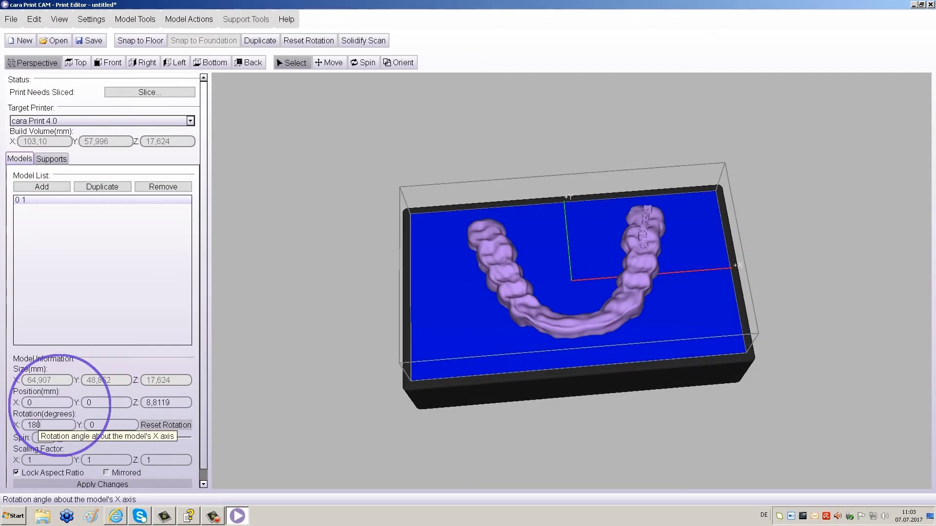
# Step: Rotate the bite splint model 180 degrees about its X axis
pyautogui.press('Return')
pyautogui.moveTo(719, 340); pyautogui.dragTo(646, 328, button='right')
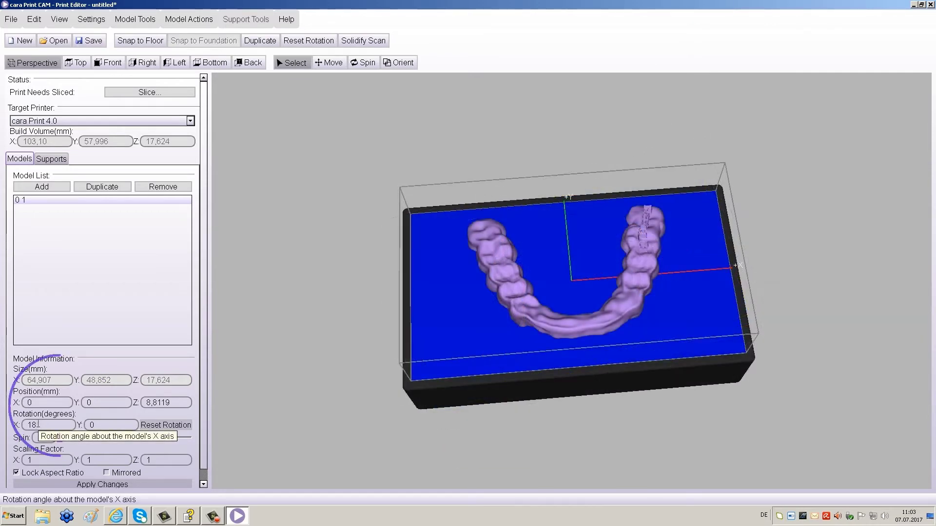
pyautogui.press('Return')
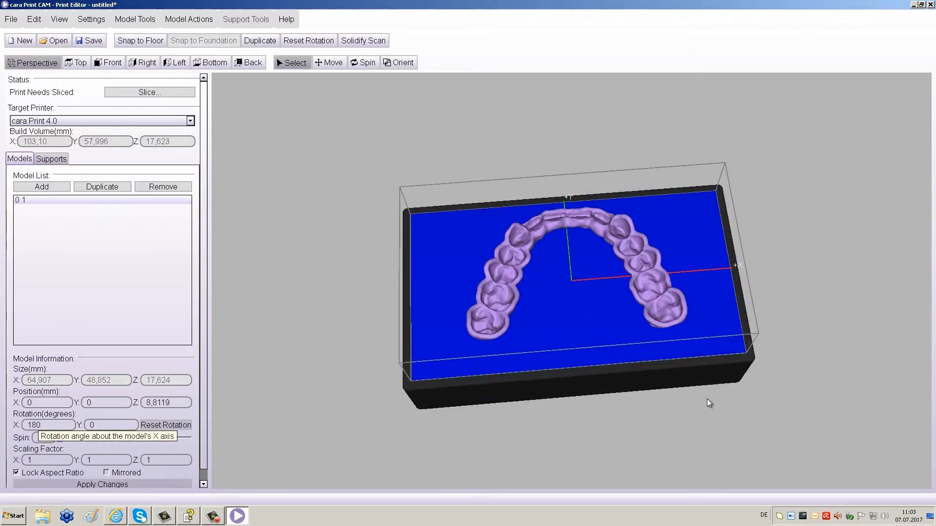
pyautogui.moveTo(635, 319); pyautogui.dragTo(654, 320, button='right')
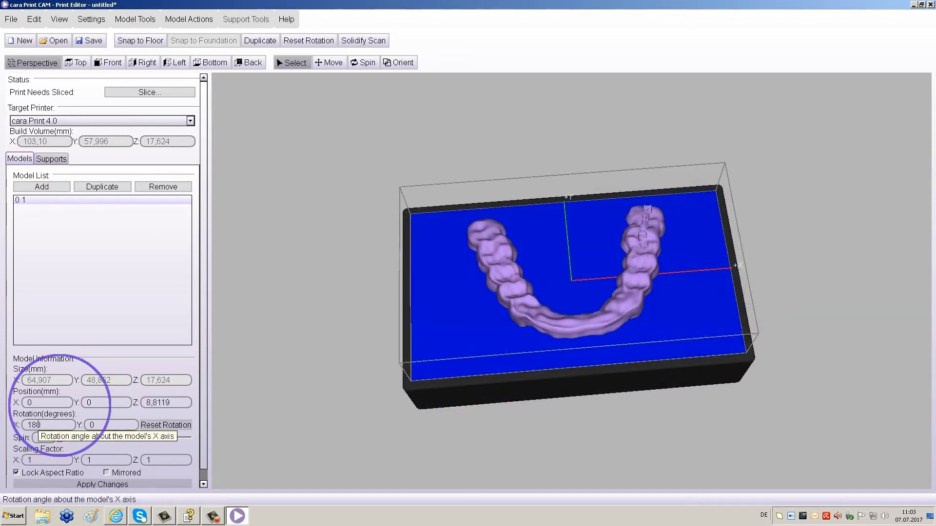
pyautogui.press('Return')
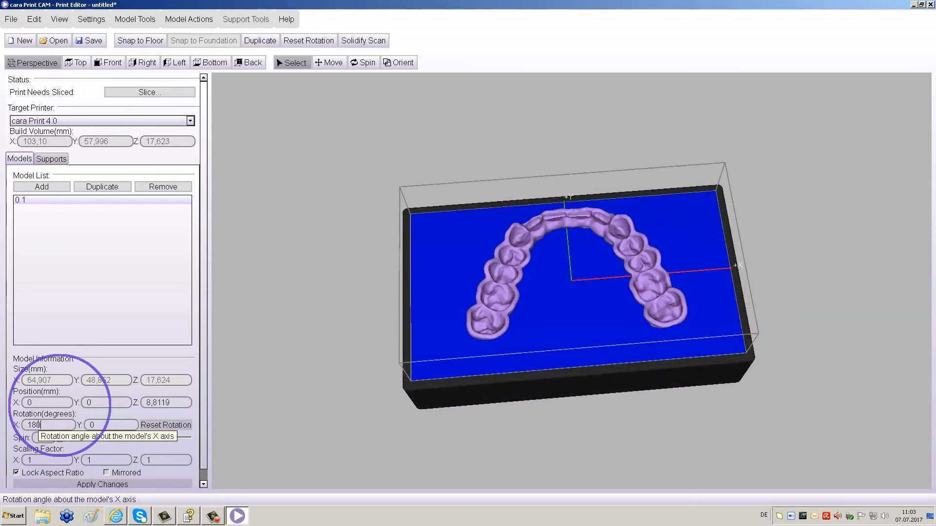
pyautogui.moveTo(723, 344)
pyautogui.mouseDown(button='right')
pyautogui.moveTo(656, 317)
pyautogui.moveTo(657, 286)
pyautogui.moveTo(645, 325)
pyautogui.mouseUp(button='right')
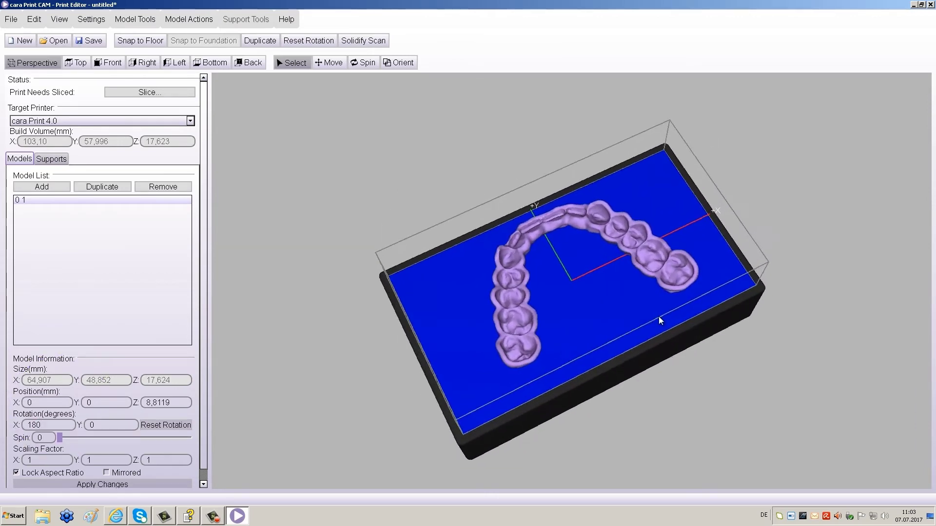
pyautogui.moveTo(660, 321)
pyautogui.mouseDown(button='right')
pyautogui.moveTo(655, 293)
pyautogui.moveTo(647, 320)
pyautogui.mouseUp(button='right')
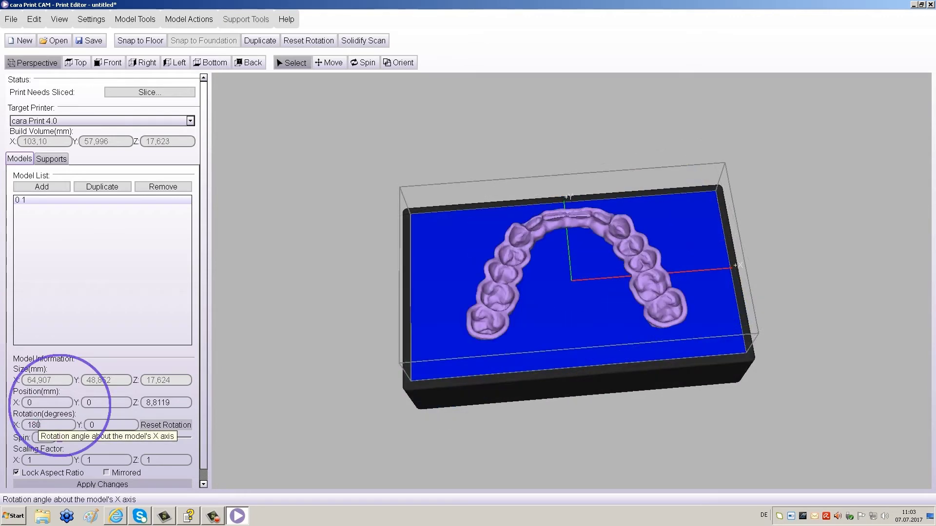
pyautogui.moveTo(662, 329); pyautogui.dragTo(658, 285, button='right')
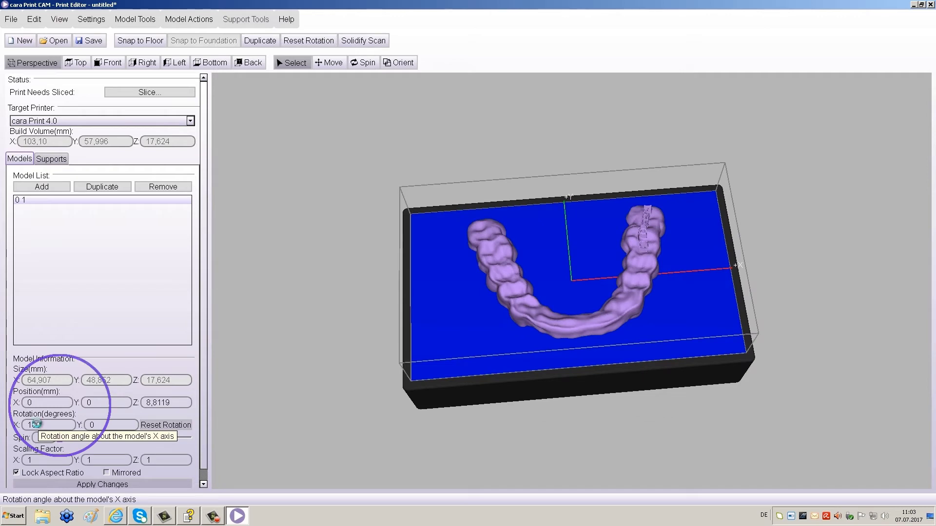
pyautogui.press('Return')
pyautogui.moveTo(633, 318)
pyautogui.mouseDown(button='right')
pyautogui.moveTo(660, 320)
pyautogui.moveTo(647, 317)
pyautogui.mouseUp(button='right')
pyautogui.press('Return')
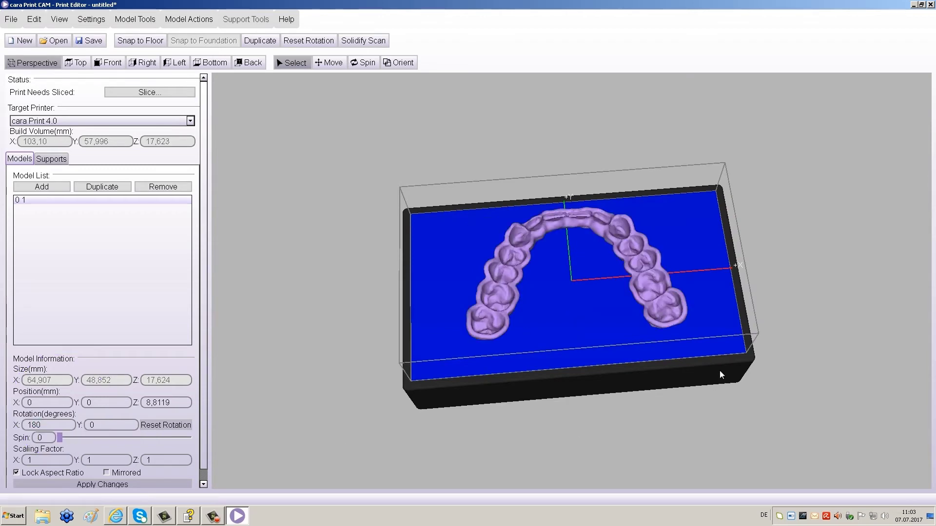
pyautogui.moveTo(652, 326)
pyautogui.mouseDown(button='right')
pyautogui.moveTo(658, 282)
pyautogui.moveTo(648, 326)
pyautogui.mouseUp(button='right')
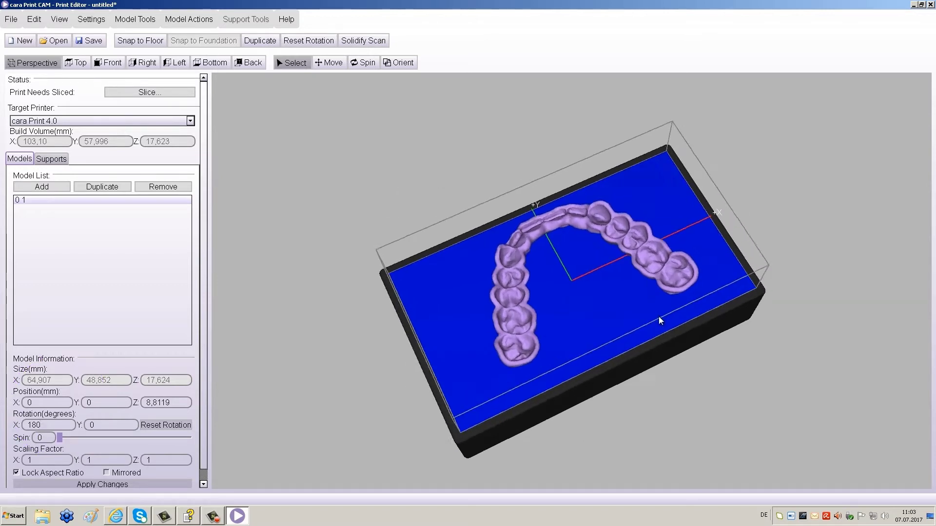
pyautogui.moveTo(660, 320)
pyautogui.mouseDown(button='right')
pyautogui.moveTo(657, 290)
pyautogui.moveTo(644, 329)
pyautogui.mouseUp(button='right')
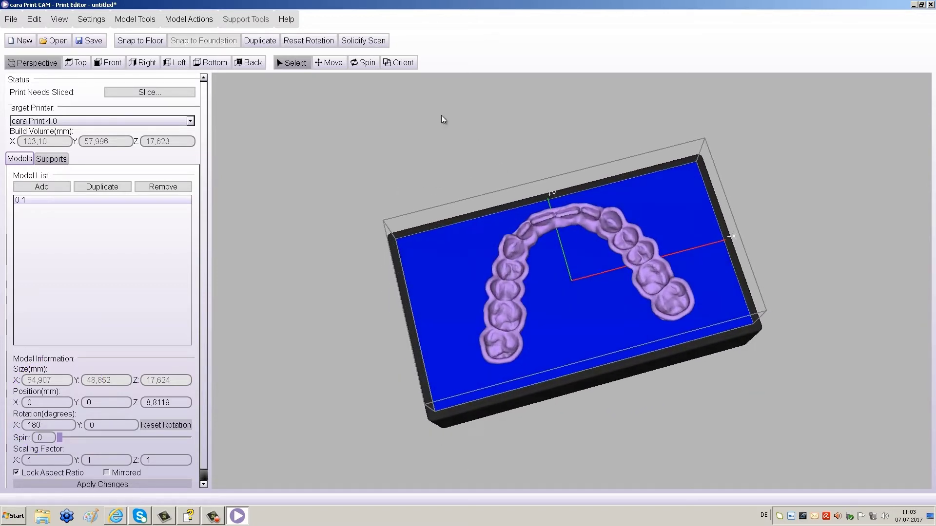
# Step: Spin the splint about 3.4 degrees around its vertical axis
pyautogui.click(365, 62)
pyautogui.moveTo(675, 305)
pyautogui.mouseDown()
pyautogui.moveTo(643, 332)
pyautogui.moveTo(654, 291)
pyautogui.mouseUp()
pyautogui.moveTo(465, 376)
pyautogui.mouseDown(button='middle')
pyautogui.moveTo(585, 368)
pyautogui.moveTo(623, 315)
pyautogui.mouseUp(button='middle')
# Step: Orient the splint freehand so its open ends tilt upward, at a rotation of about X 150 and Y 0.6 degrees
pyautogui.click(407, 66)
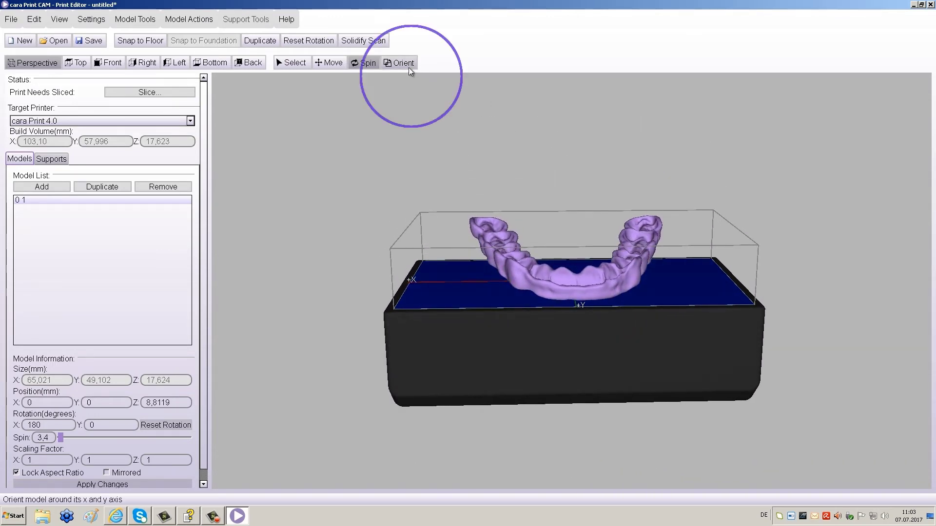
pyautogui.moveTo(575, 285); pyautogui.dragTo(576, 208)
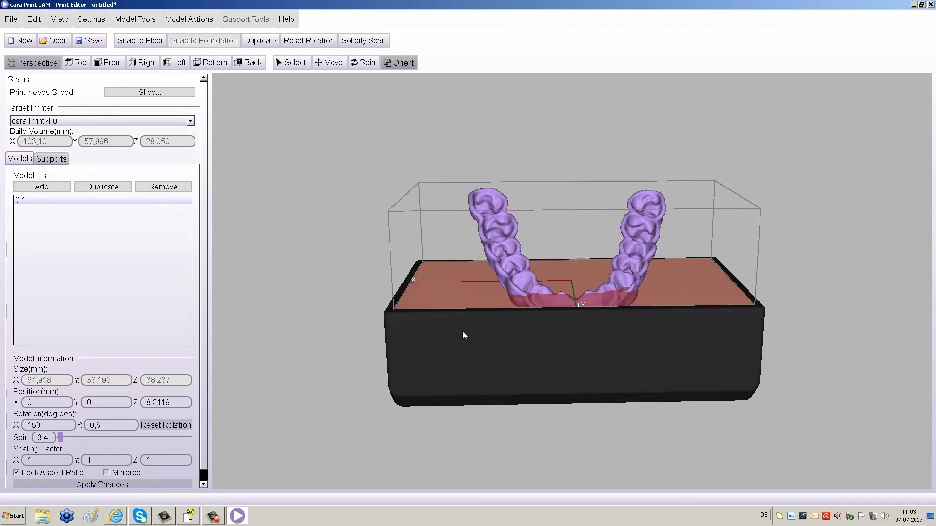
pyautogui.moveTo(460, 332); pyautogui.dragTo(549, 327, button='middle')
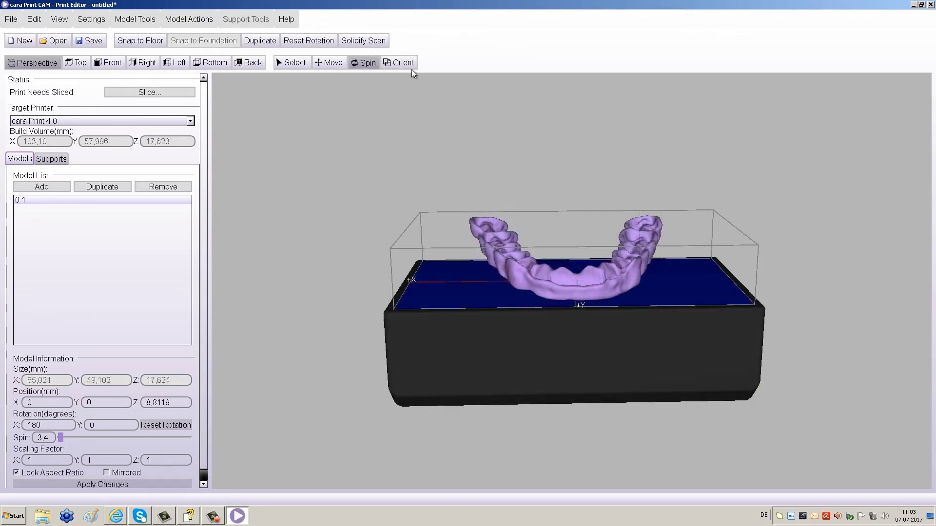
pyautogui.click(410, 65)
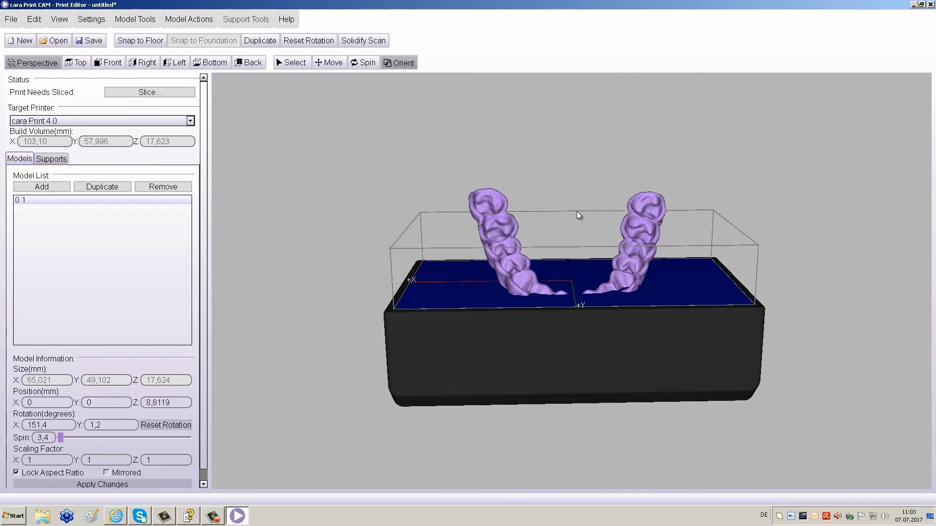
pyautogui.moveTo(577, 212); pyautogui.dragTo(531, 306)
pyautogui.moveTo(459, 337); pyautogui.dragTo(548, 326)
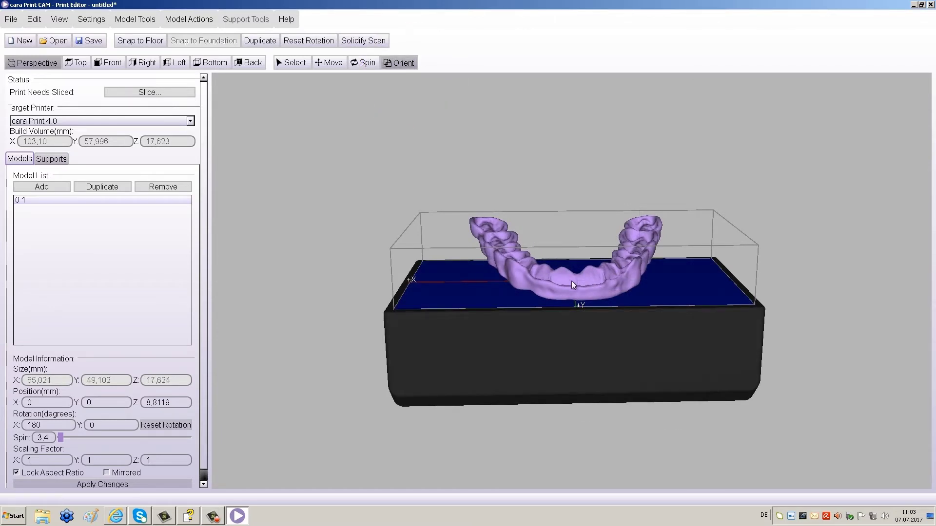
pyautogui.moveTo(576, 285); pyautogui.dragTo(579, 209)
pyautogui.moveTo(458, 333); pyautogui.dragTo(546, 326, button='right')
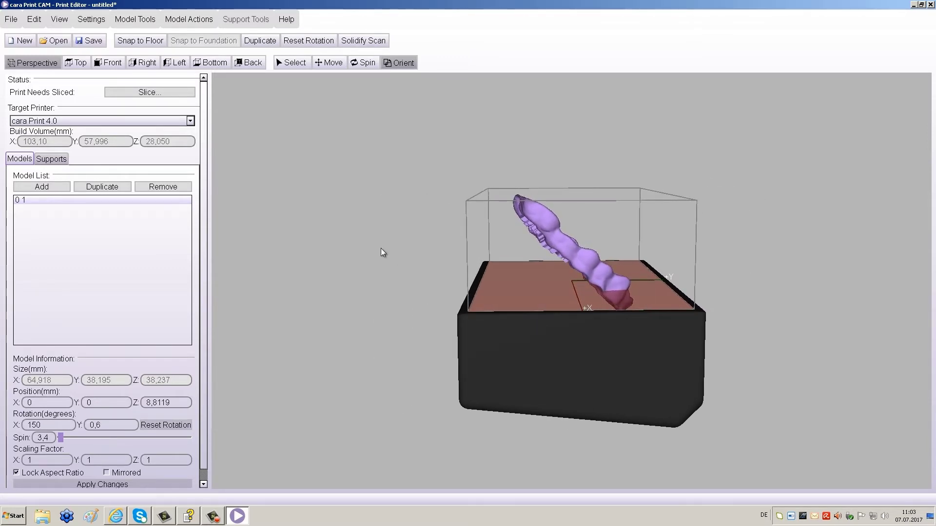
# Step: Snap the tilted splint to the floor of the build volume
pyautogui.click(125, 46)
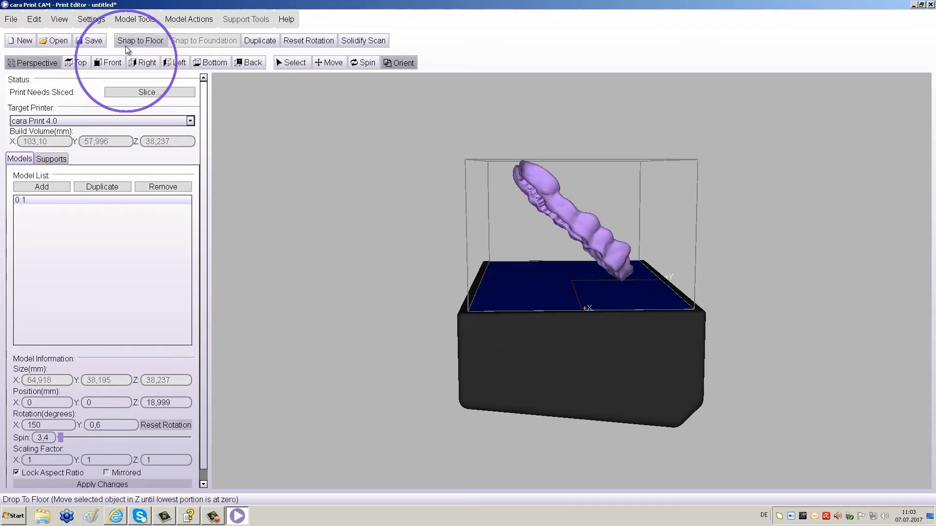
pyautogui.moveTo(579, 306); pyautogui.dragTo(540, 312, button='right')
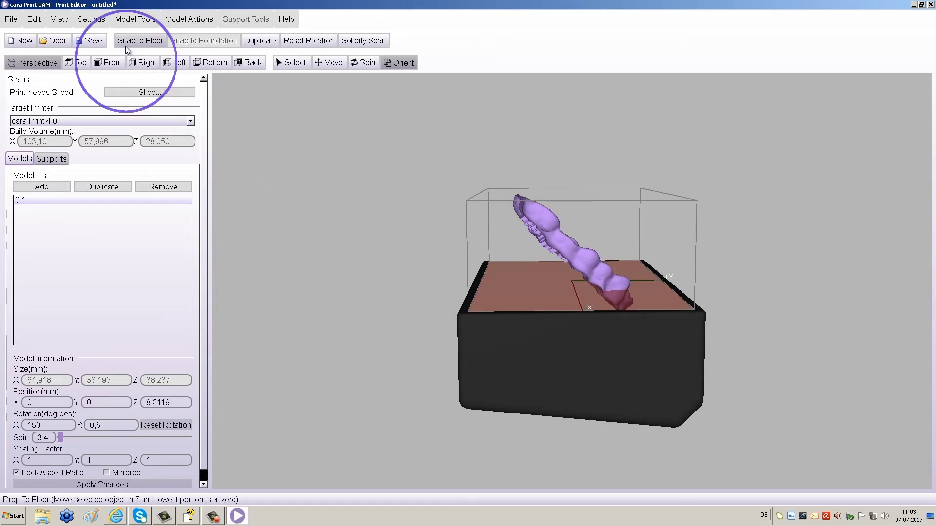
pyautogui.click(128, 49)
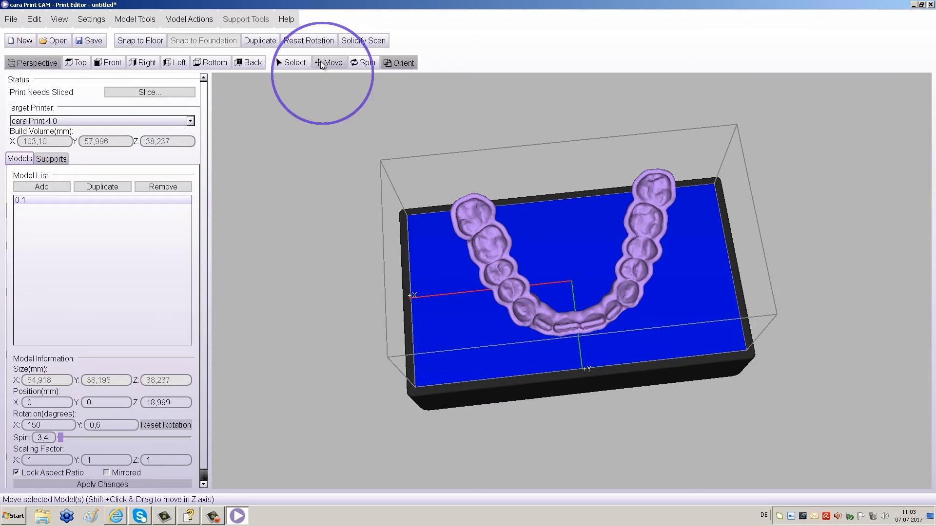
# Step: Move the splint on the build plate to about X 1.5, Y -1.9 mm and spin it to about 356 degrees
pyautogui.click(321, 63)
pyautogui.moveTo(594, 322); pyautogui.dragTo(574, 315)
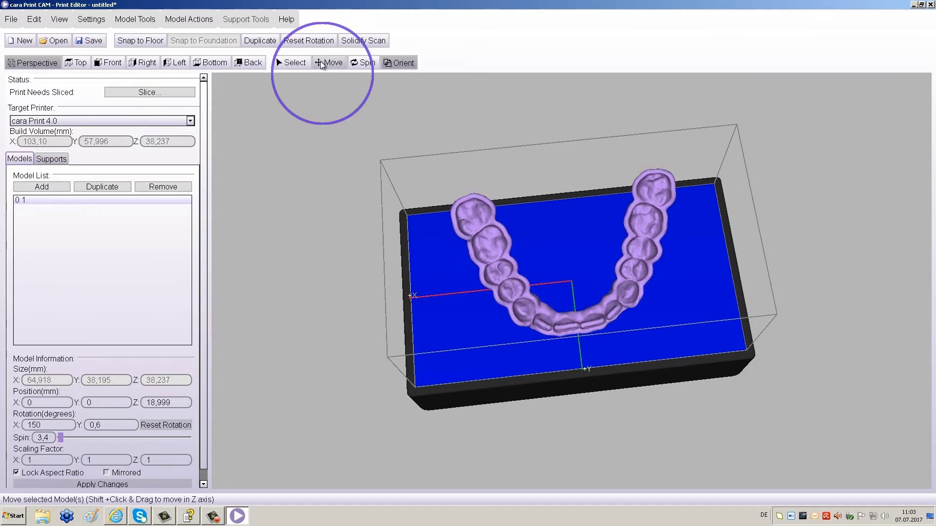
pyautogui.click(321, 62)
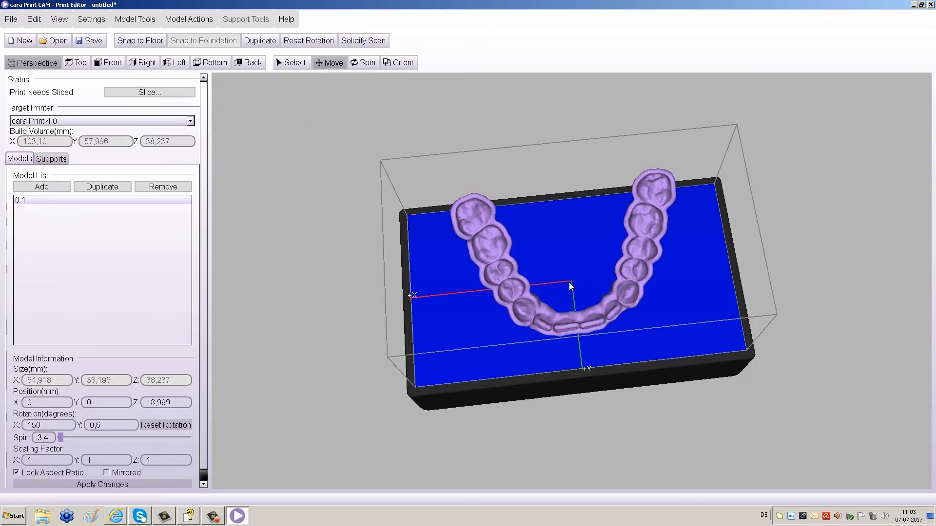
pyautogui.moveTo(599, 322); pyautogui.dragTo(595, 365)
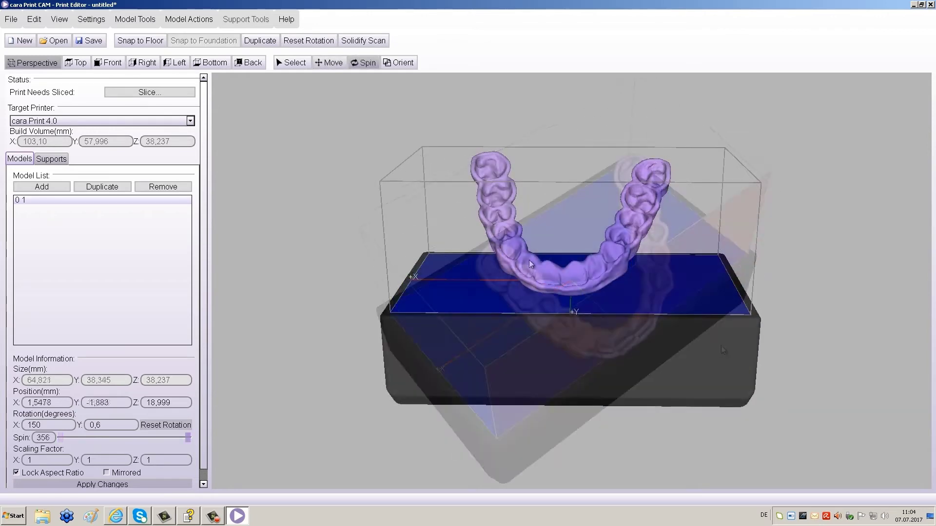
# Step: Generate automatic supports for the splint with a support density of 30%
pyautogui.click(61, 161)
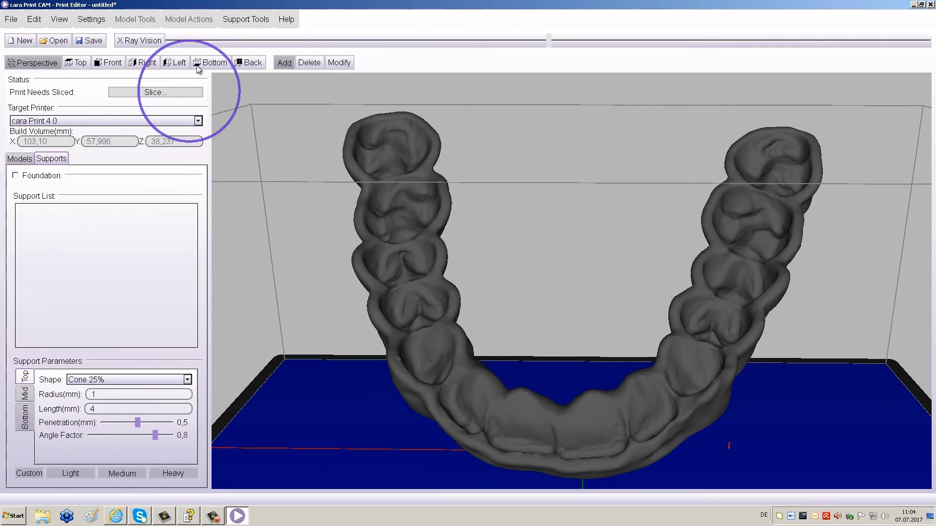
pyautogui.click(239, 19)
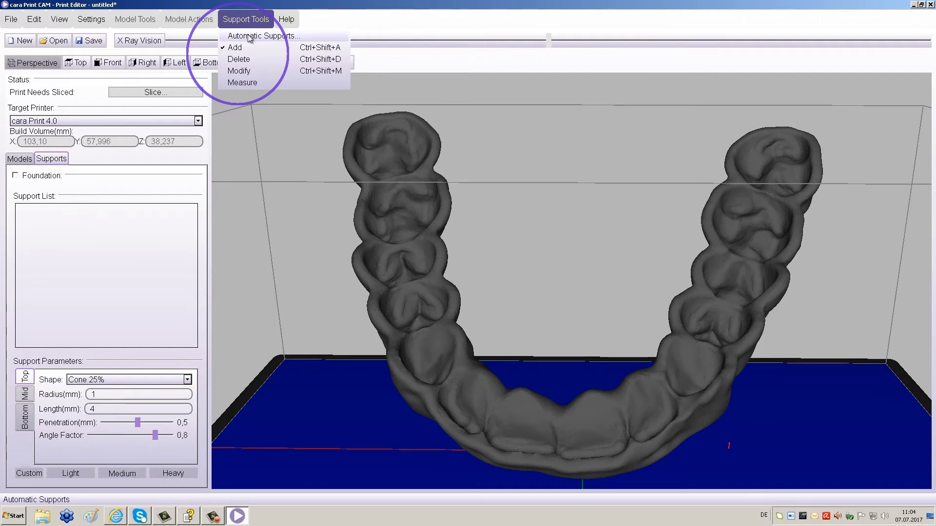
pyautogui.click(250, 37)
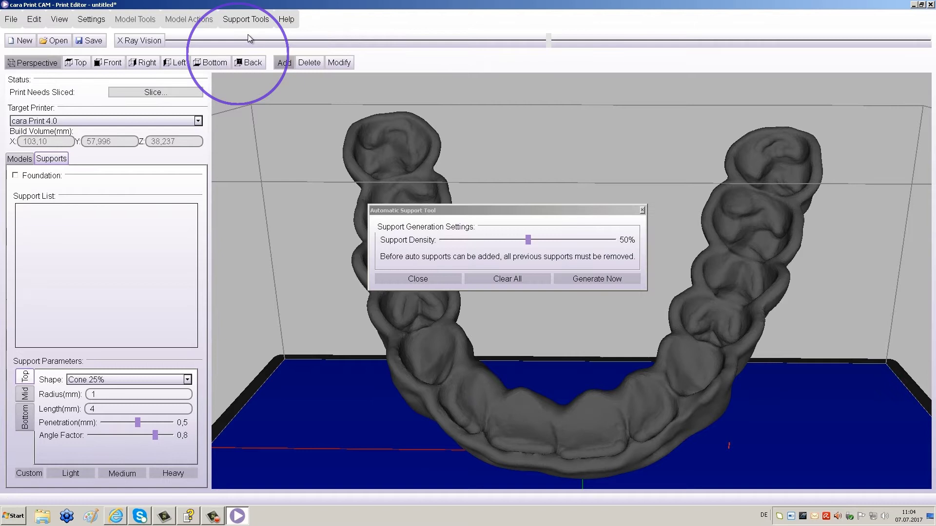
pyautogui.click(528, 240)
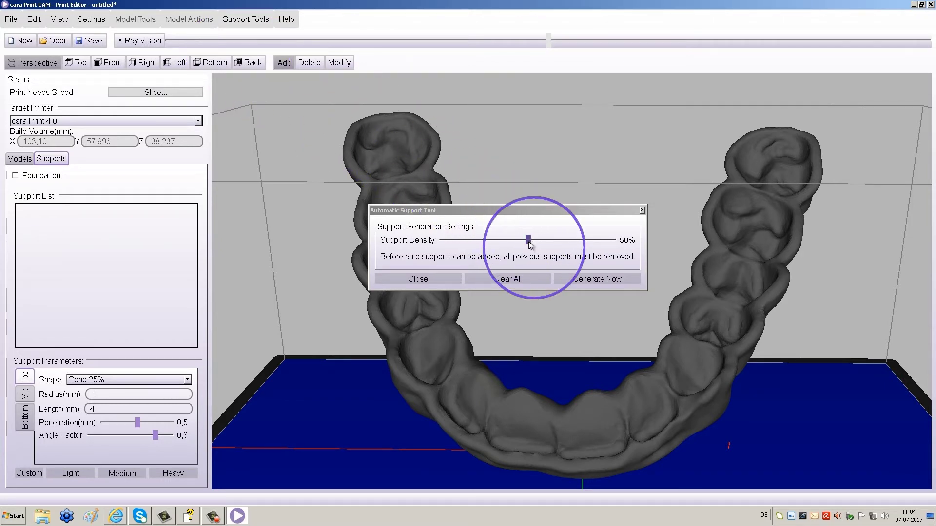
pyautogui.moveTo(529, 241); pyautogui.dragTo(526, 241)
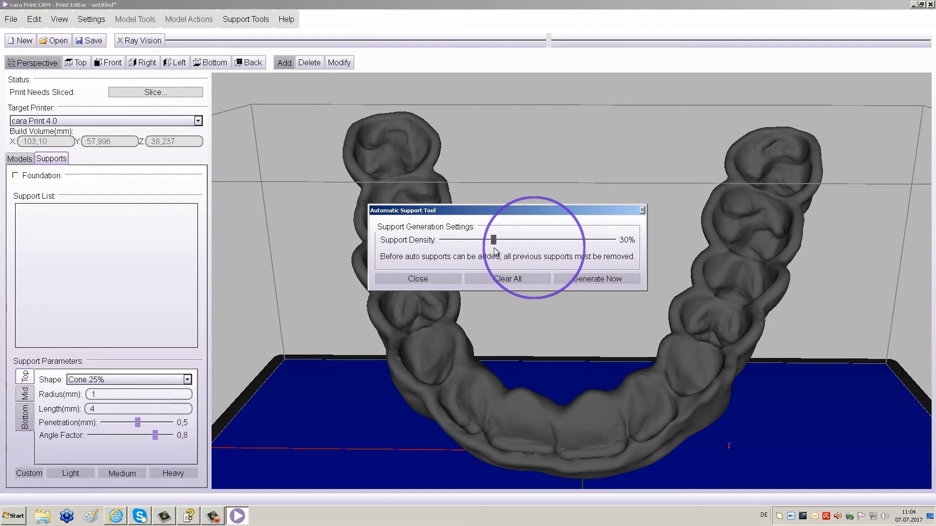
pyautogui.click(588, 280)
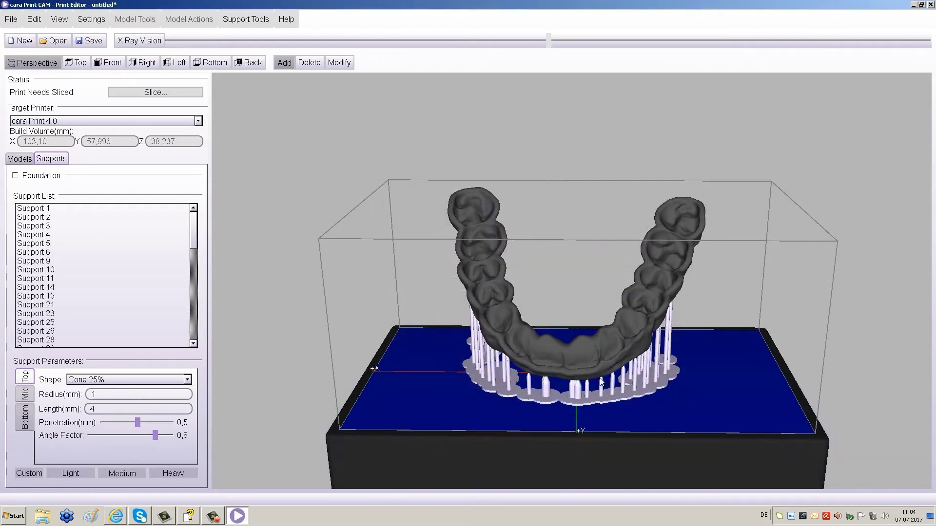
pyautogui.moveTo(604, 345); pyautogui.dragTo(615, 269, button='middle')
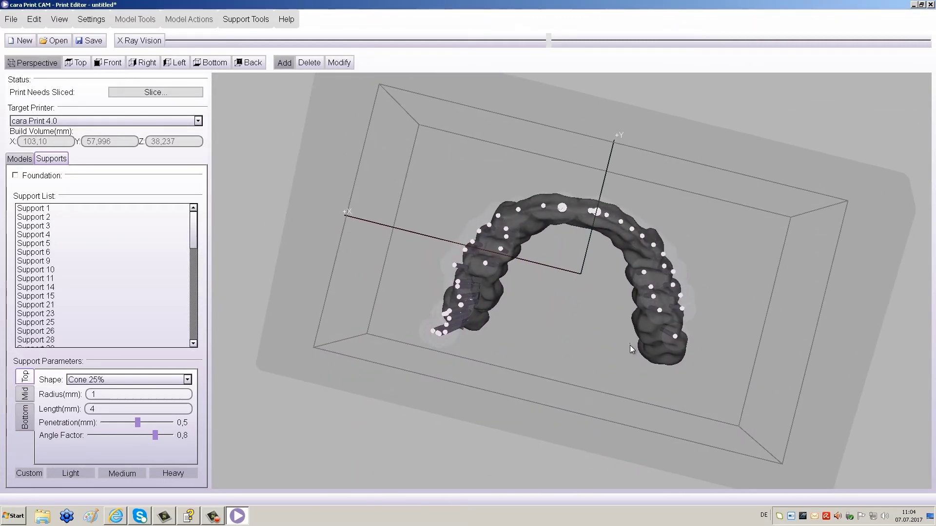
pyautogui.moveTo(632, 349); pyautogui.dragTo(636, 307)
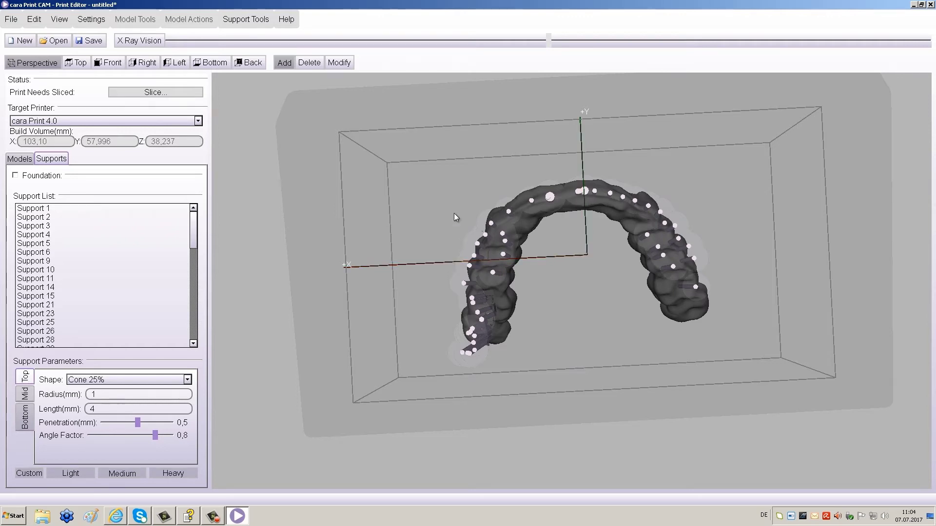
# Step: Delete the clustered automatic supports standing at and beyond the tip of the splint's +X arm
pyautogui.click(310, 65)
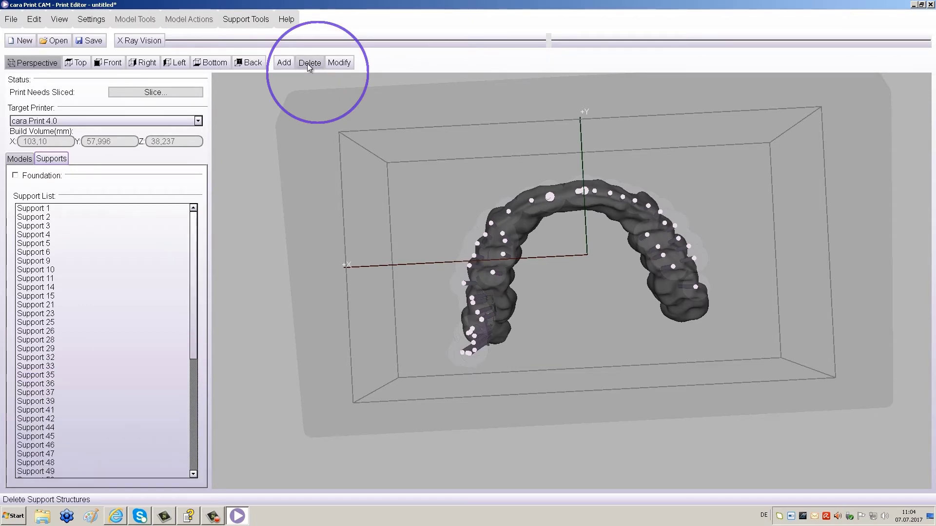
pyautogui.click(474, 334)
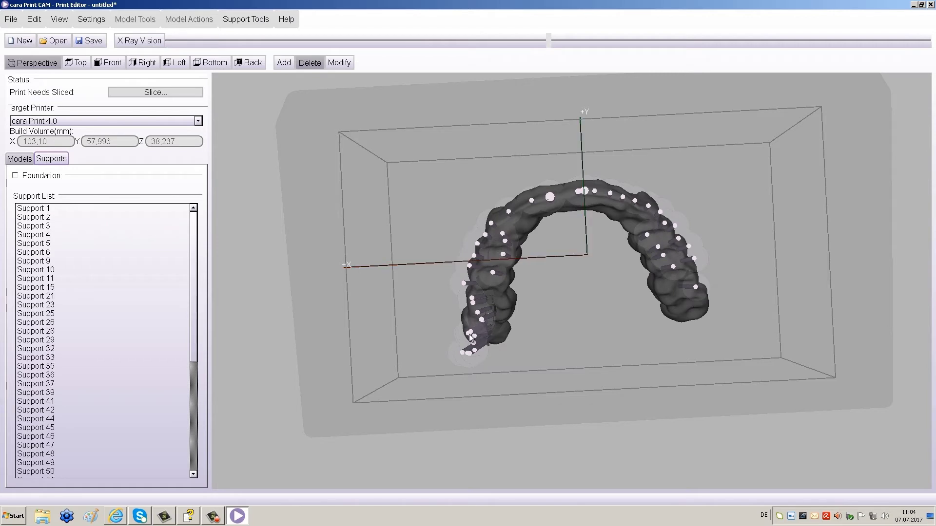
pyautogui.click(470, 336)
pyautogui.click(470, 337)
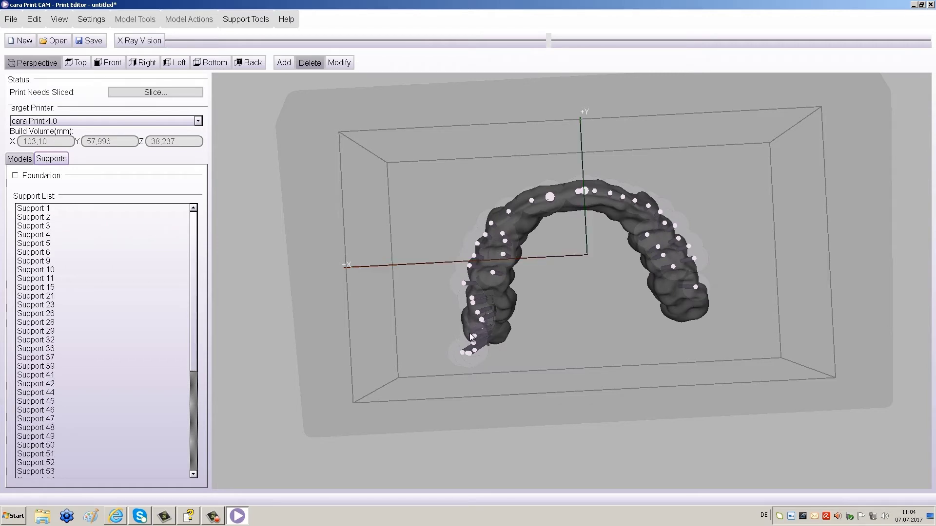
pyautogui.click(473, 344)
pyautogui.click(473, 340)
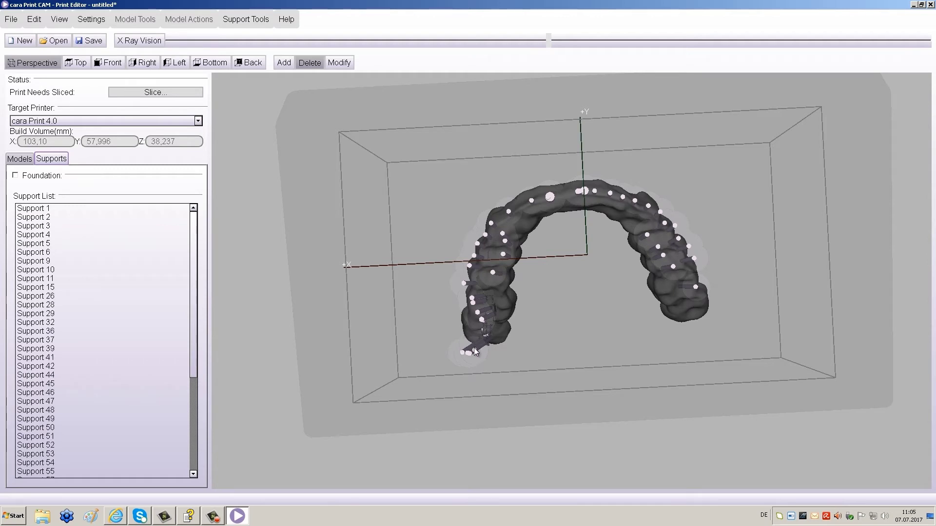
pyautogui.click(474, 353)
pyautogui.click(474, 353)
pyautogui.click(472, 352)
pyautogui.click(477, 350)
pyautogui.click(469, 349)
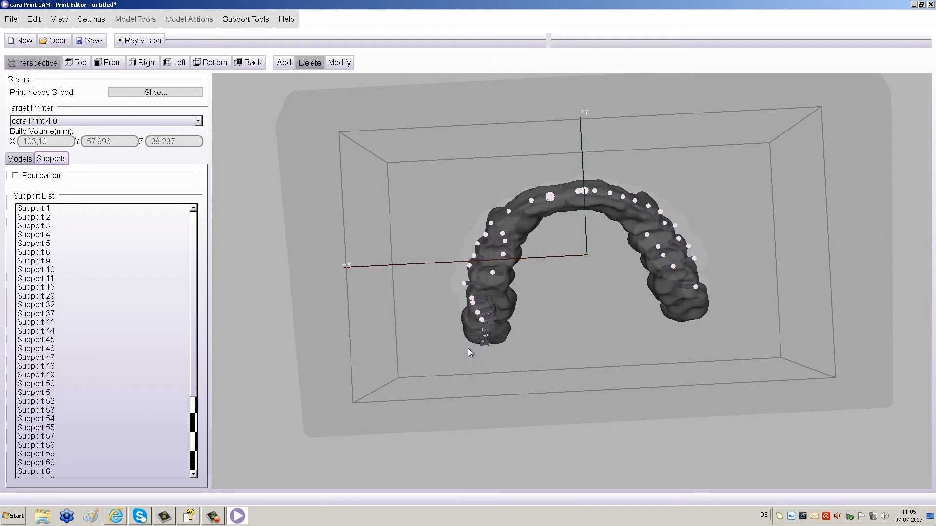
# Step: Delete the remaining thin automatic supports that touch the embossed lettering near the end of the +X arm
pyautogui.click(483, 320)
pyautogui.click(481, 313)
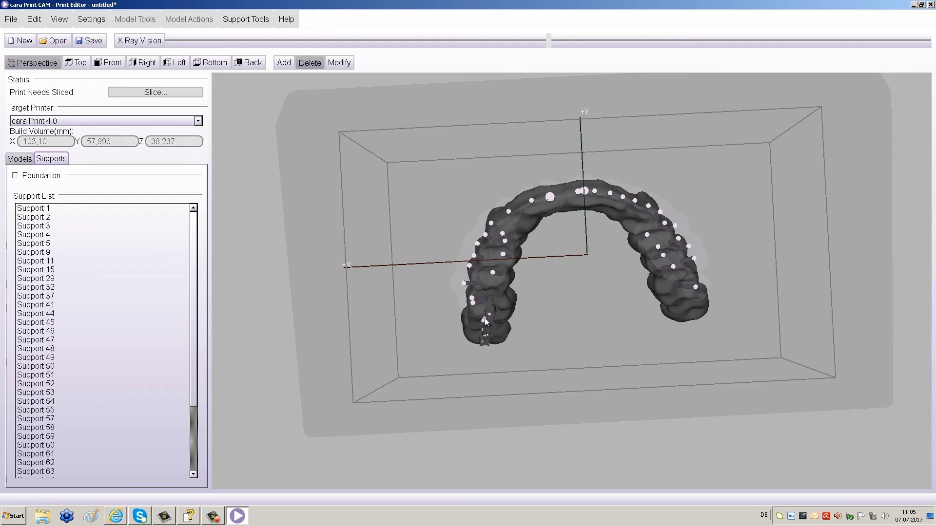
pyautogui.click(489, 319)
pyautogui.click(485, 323)
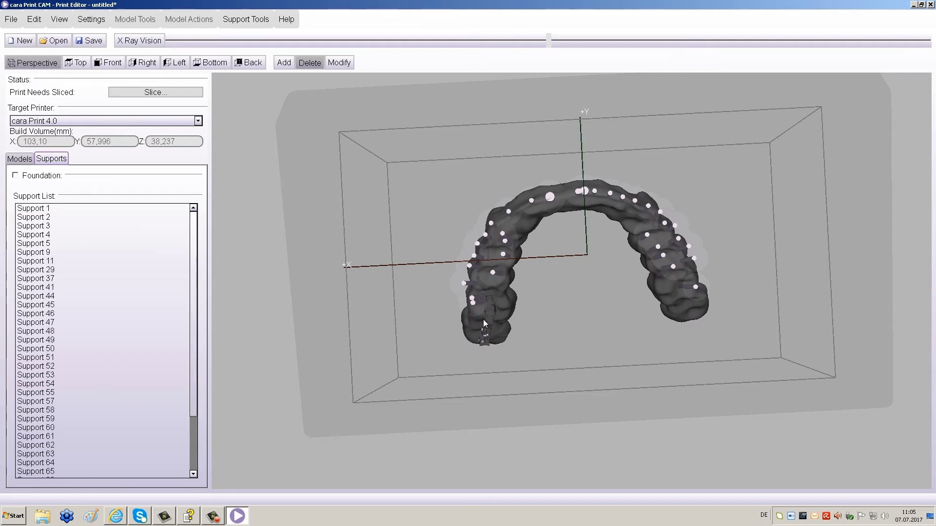
pyautogui.click(485, 337)
pyautogui.click(481, 342)
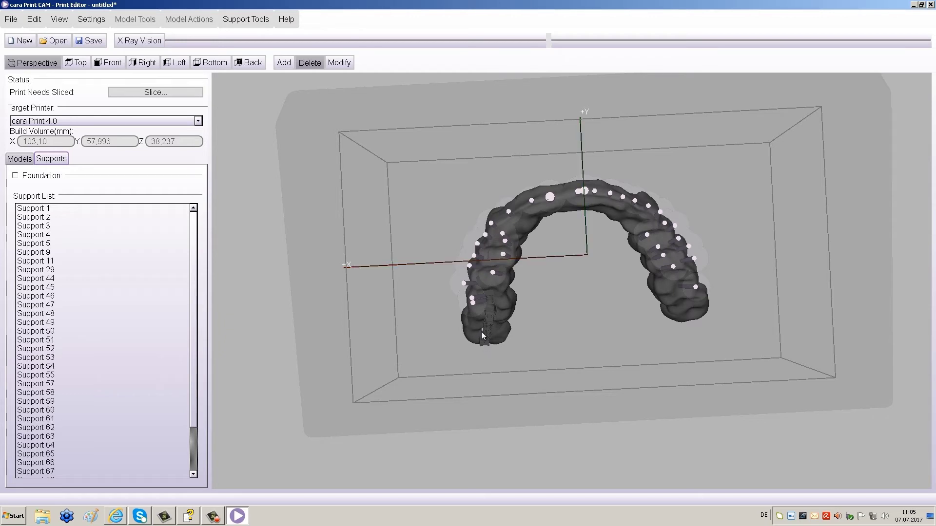
pyautogui.moveTo(481, 329); pyautogui.dragTo(482, 330)
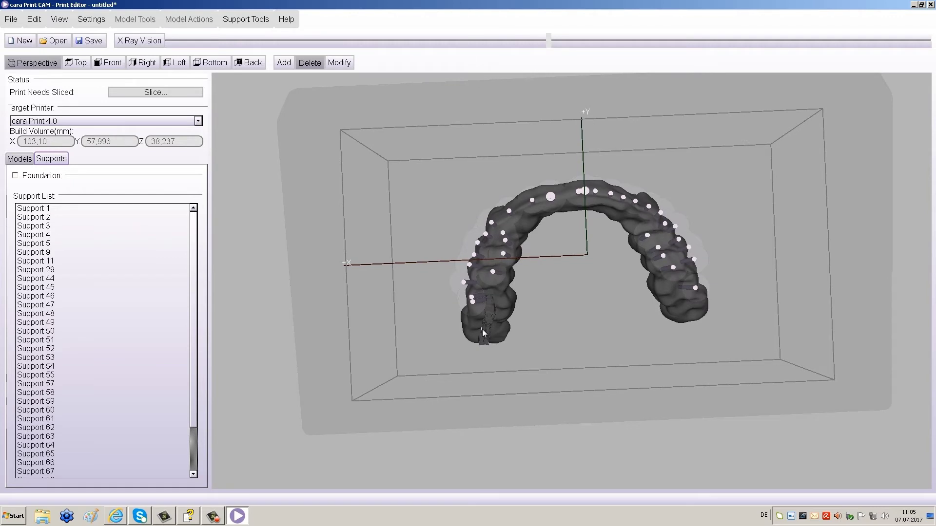
pyautogui.click(482, 328)
pyautogui.moveTo(583, 328); pyautogui.dragTo(574, 317, button='middle')
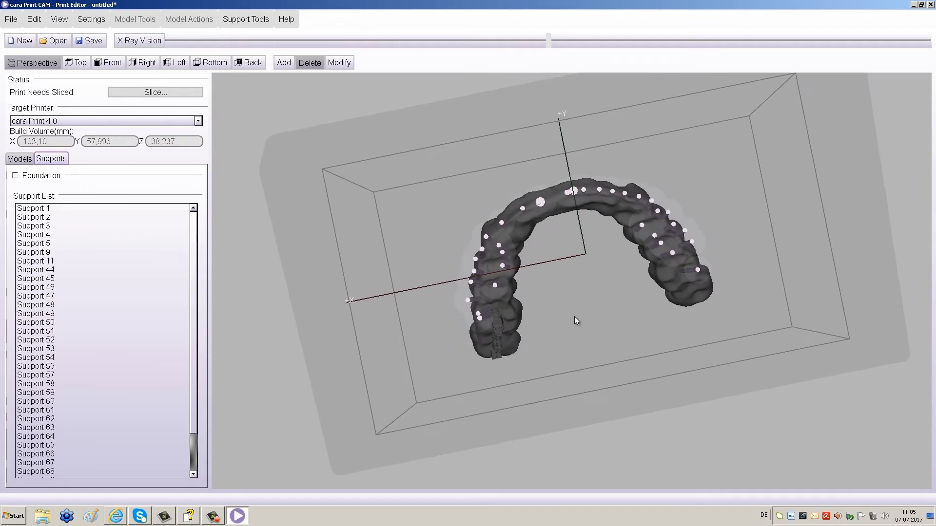
# Step: Switch to adding supports and review the shape and size parameters for their middle and bottom sections
pyautogui.click(283, 63)
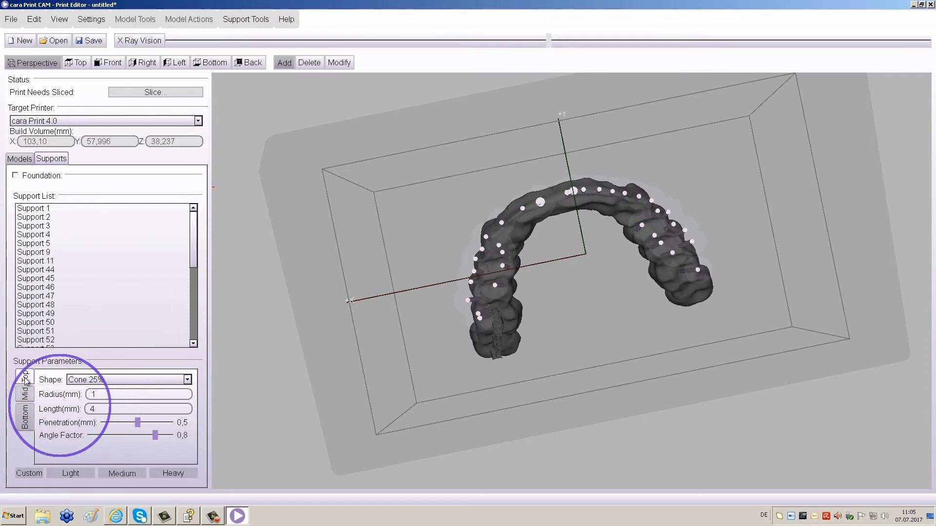
pyautogui.click(25, 395)
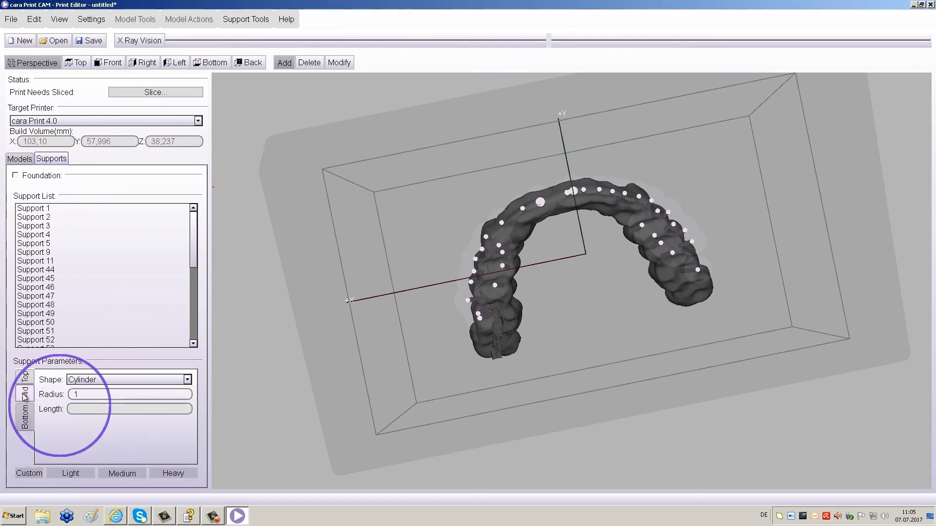
pyautogui.click(187, 379)
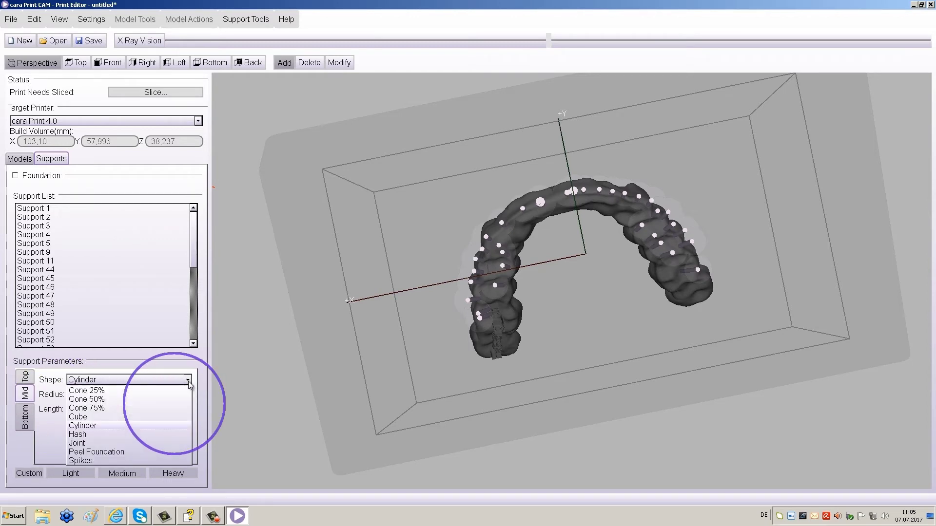
pyautogui.click(188, 381)
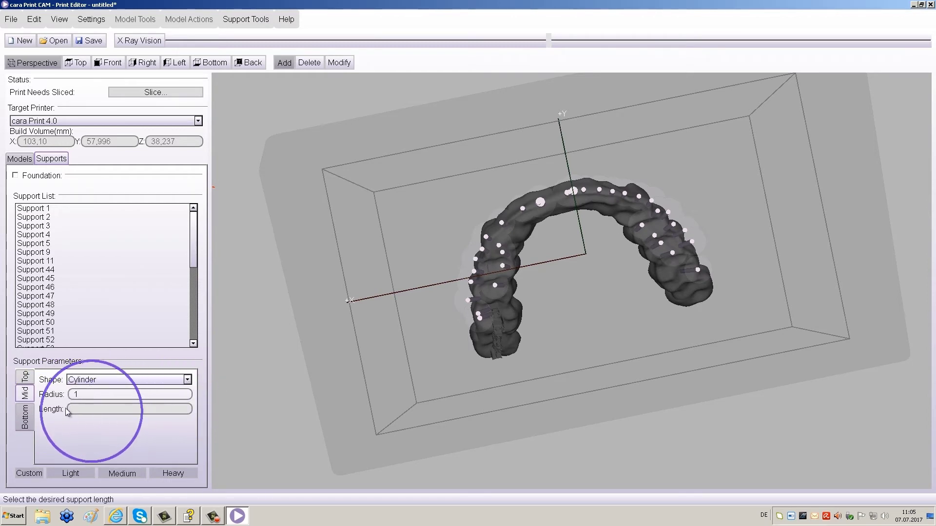
pyautogui.click(25, 417)
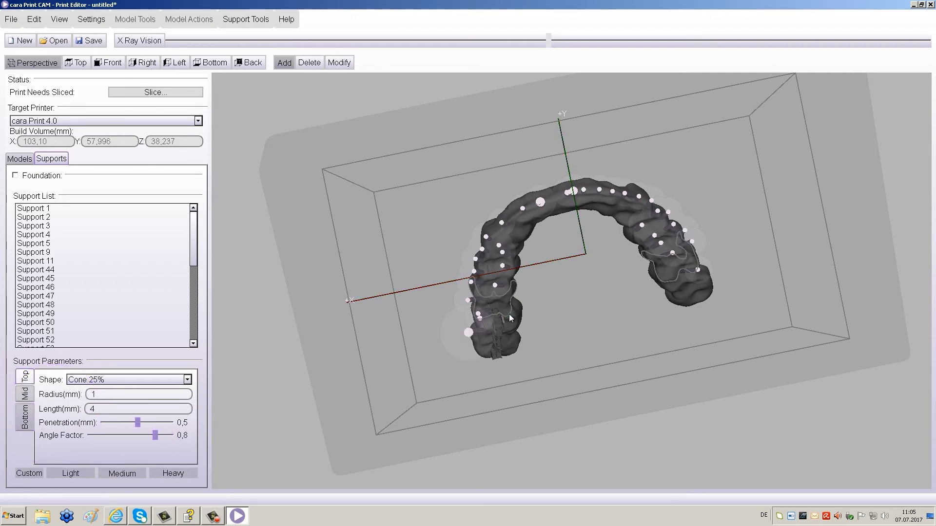
# Step: Add manual supports with Cone 25% tips, 1 mm radius and 4 mm length, around the end of the splint's +X arm
pyautogui.click(509, 315)
pyautogui.click(508, 328)
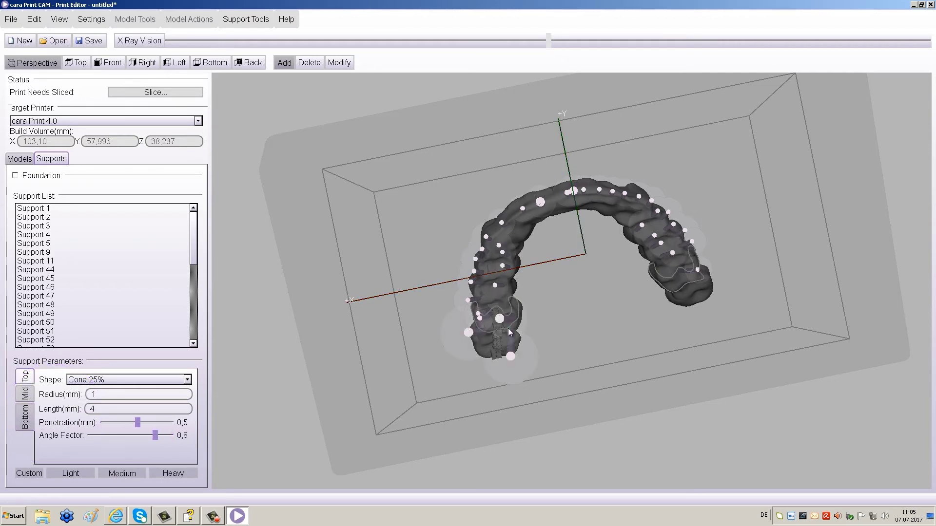
pyautogui.click(479, 342)
pyautogui.moveTo(568, 328); pyautogui.dragTo(562, 305, button='right')
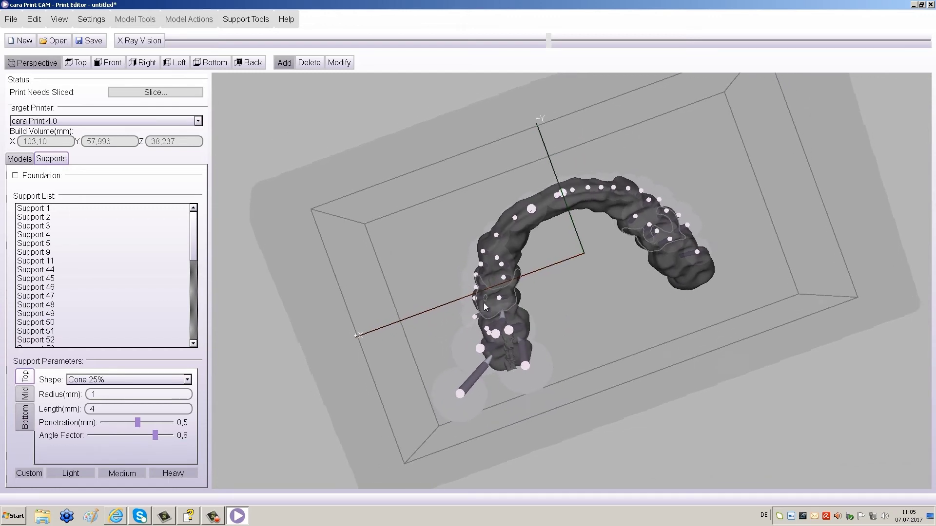
pyautogui.moveTo(483, 303); pyautogui.dragTo(606, 302)
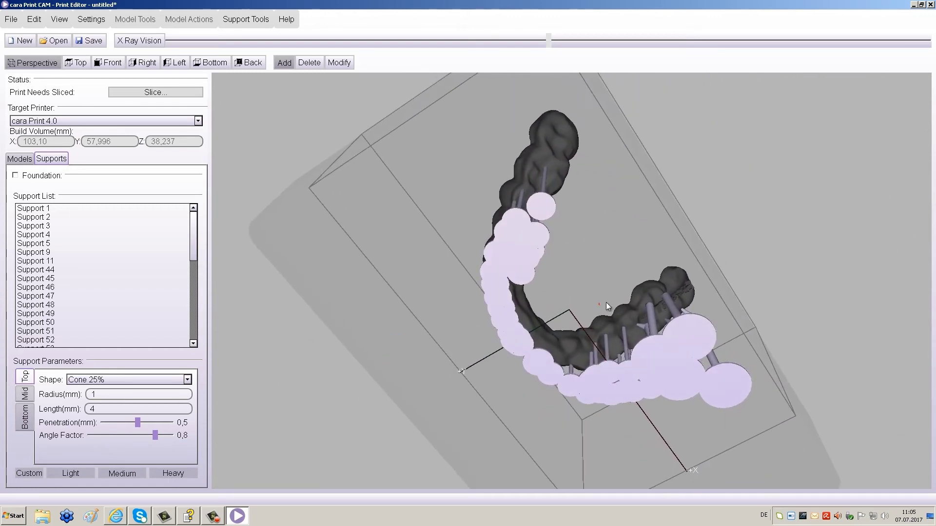
pyautogui.click(674, 283)
pyautogui.click(686, 272)
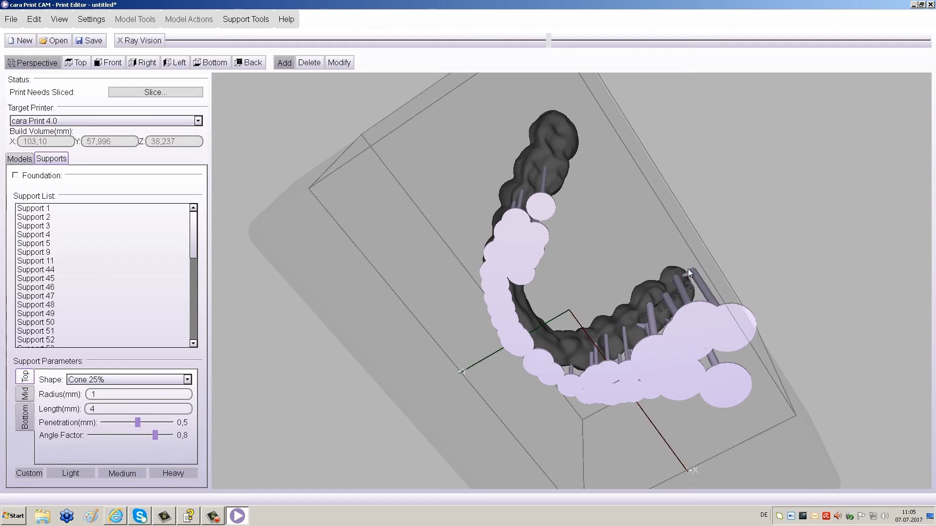
# Step: Add three more Cone 25% supports beside and above the embossed lettering on the end face of the +X arm
pyautogui.moveTo(688, 268); pyautogui.dragTo(567, 316)
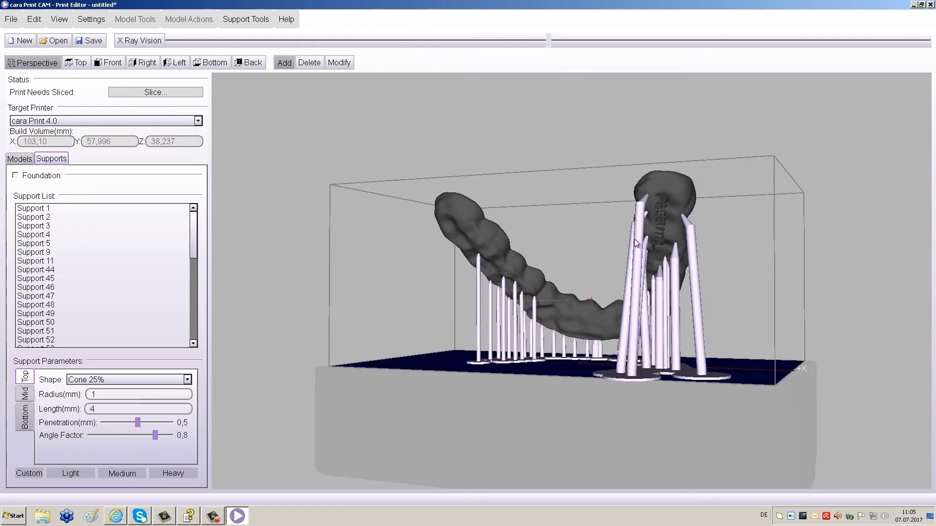
pyautogui.click(668, 235)
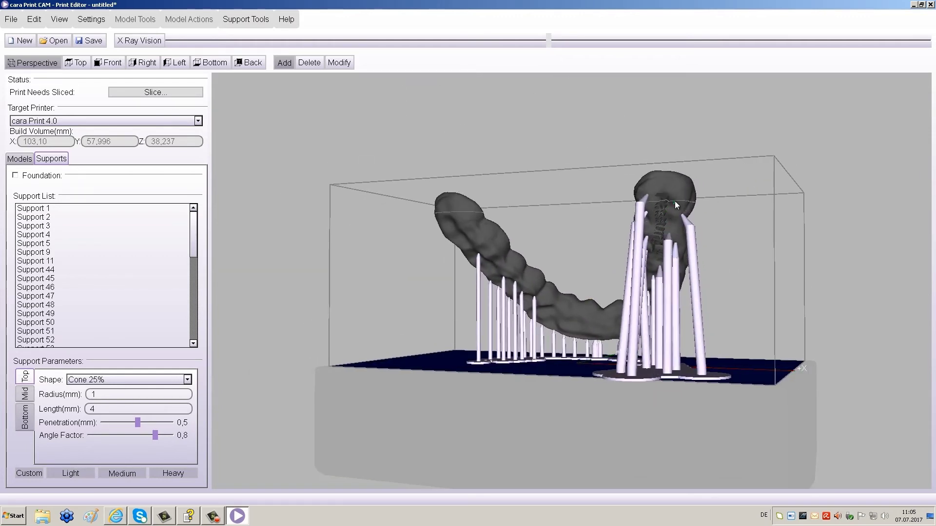
pyautogui.click(675, 200)
pyautogui.click(662, 185)
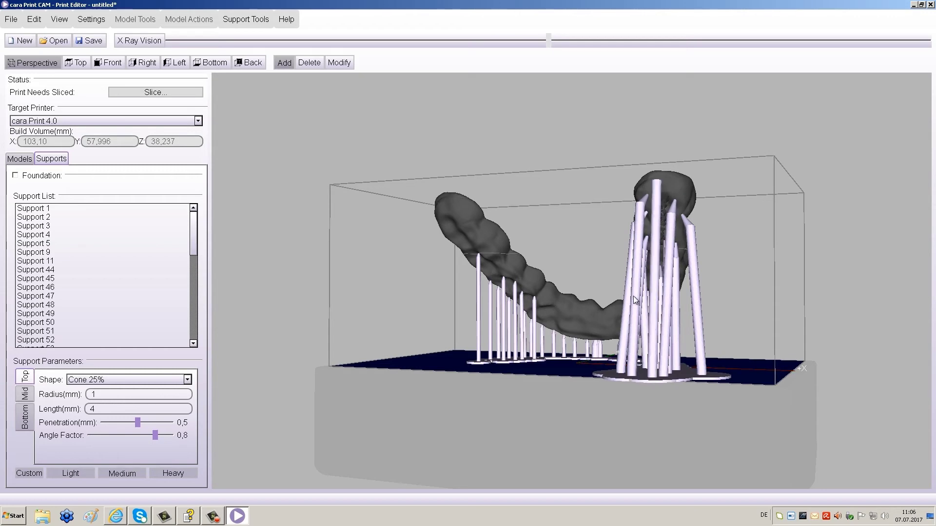
# Step: Select the manual supports under the +X arm together and make them vertical
pyautogui.moveTo(633, 296); pyautogui.dragTo(705, 319)
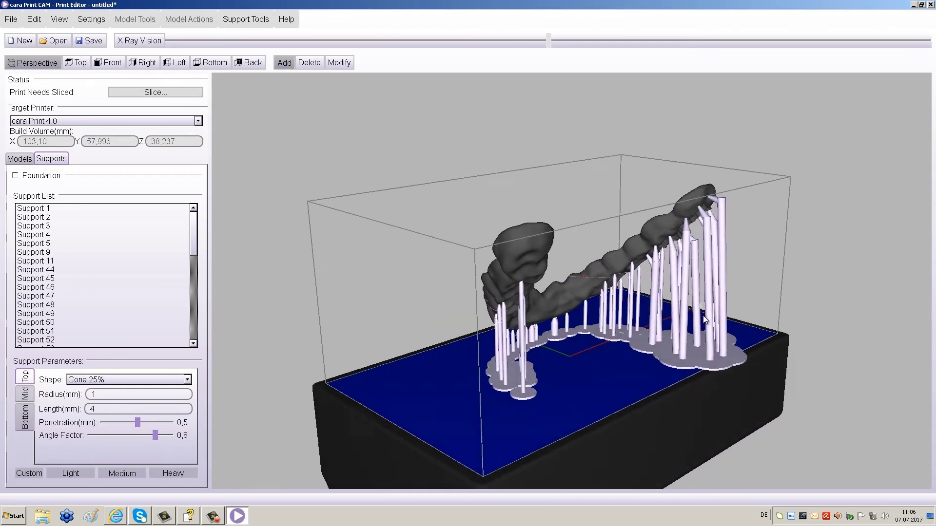
pyautogui.click(340, 62)
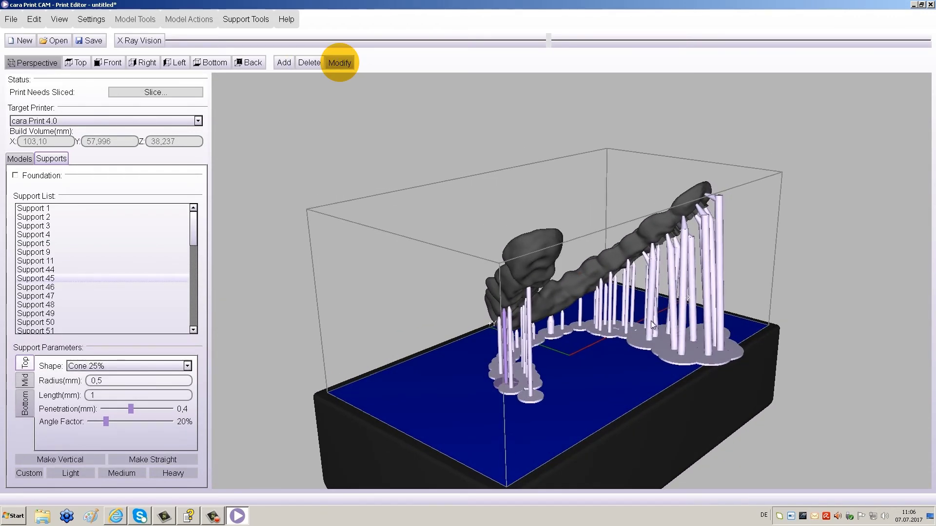
pyautogui.click(654, 329)
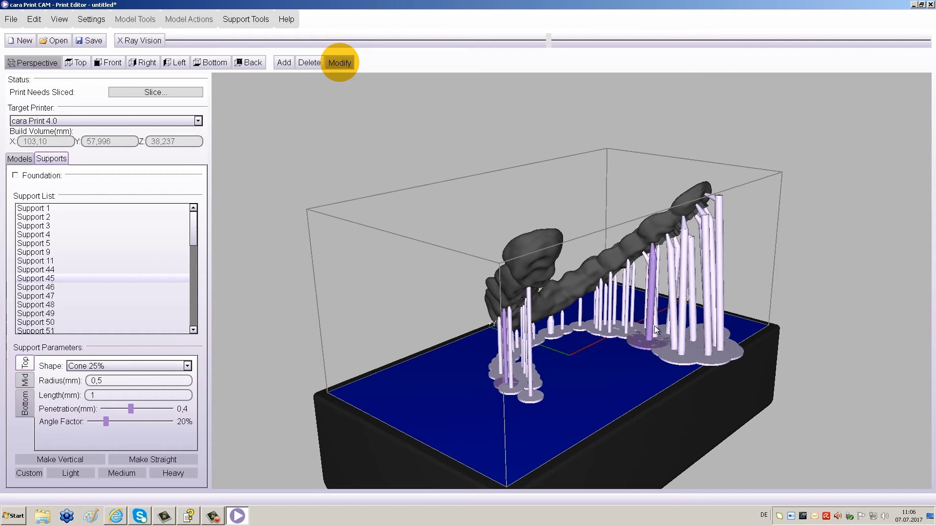
pyautogui.click(677, 350)
pyautogui.click(671, 344)
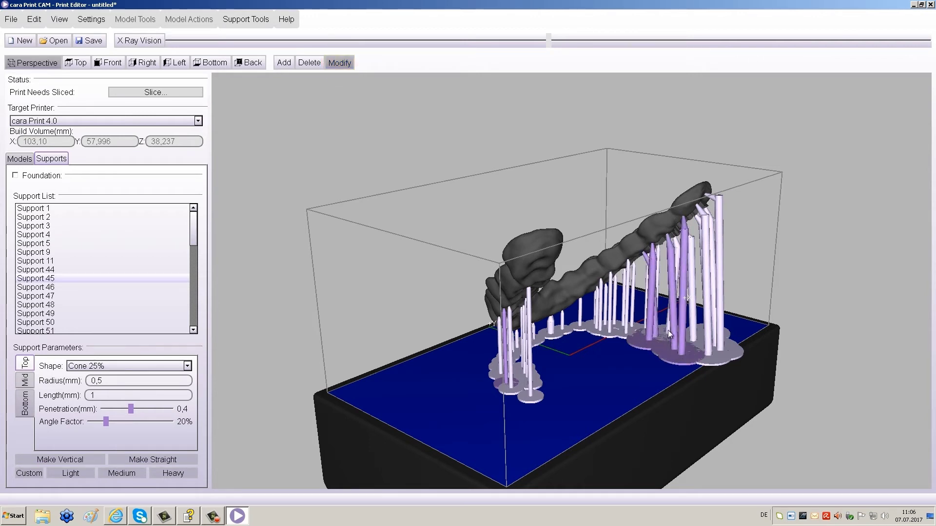
pyautogui.click(668, 330)
pyautogui.click(691, 338)
pyautogui.click(709, 350)
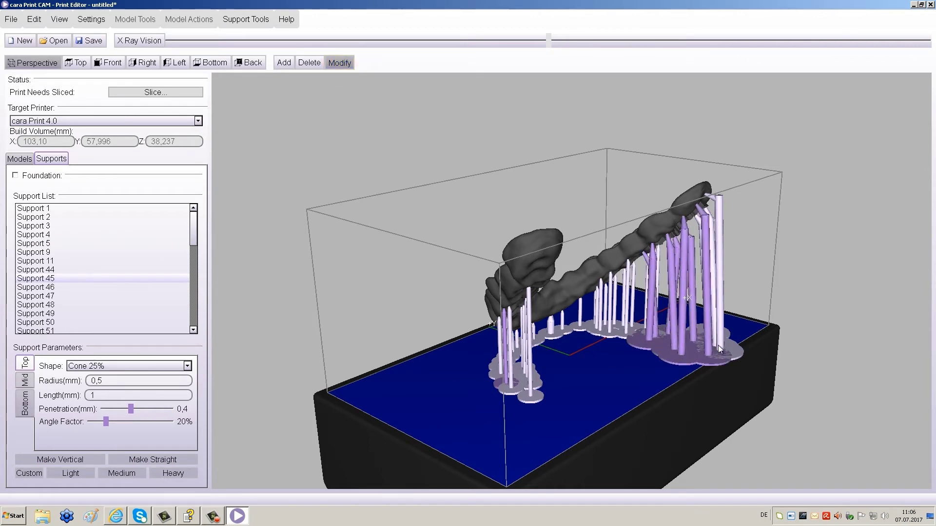
pyautogui.click(718, 346)
pyautogui.click(713, 338)
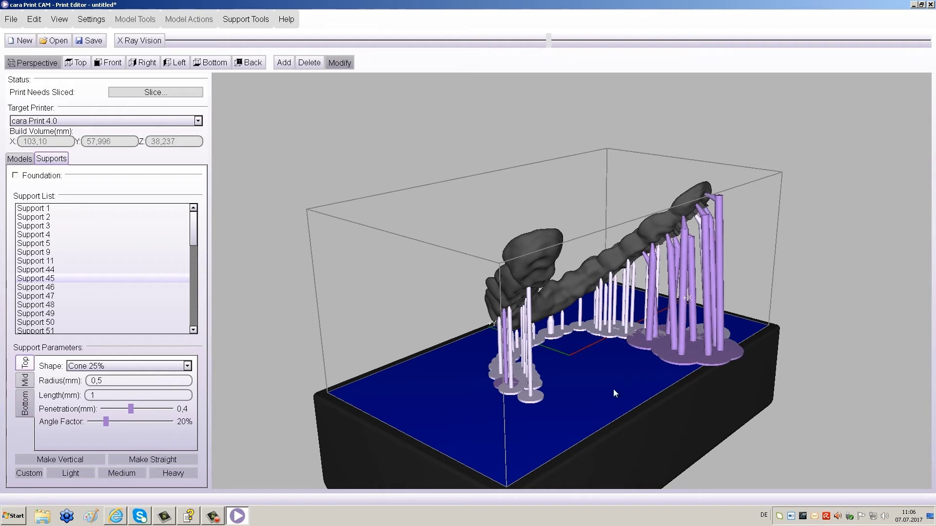
pyautogui.click(60, 461)
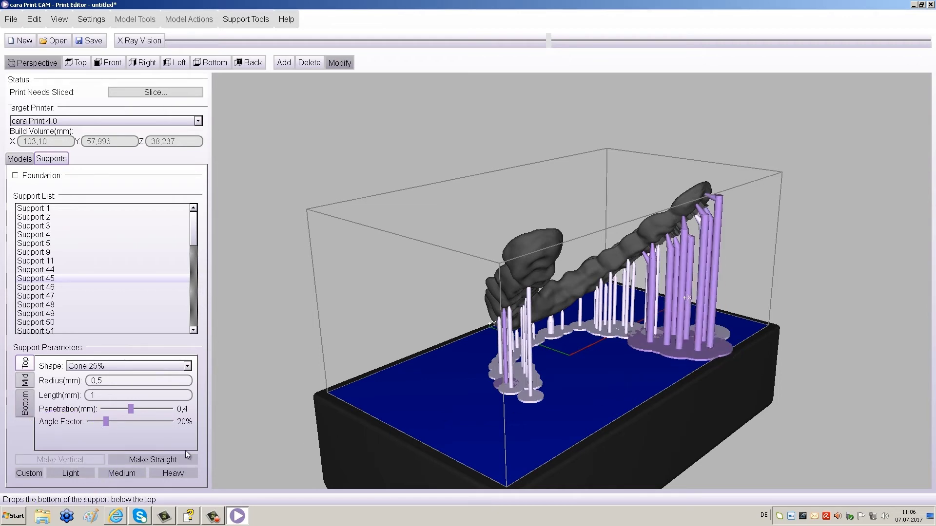
pyautogui.moveTo(596, 388); pyautogui.dragTo(553, 385, button='middle')
pyautogui.moveTo(554, 384); pyautogui.dragTo(711, 391)
pyautogui.click(698, 385)
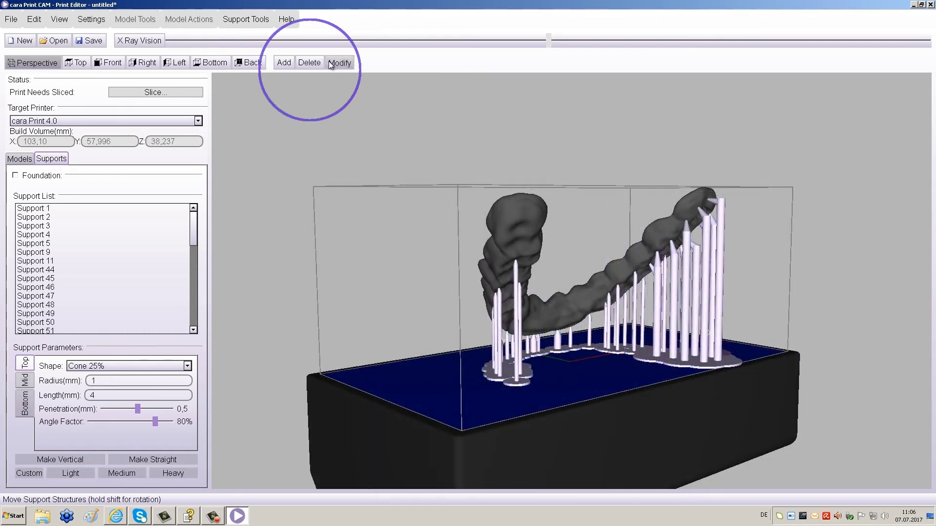
# Step: Add several manual Cone 25% supports along the underside and end of the splint's opposite (-X) arm
pyautogui.click(283, 63)
pyautogui.moveTo(598, 244); pyautogui.dragTo(498, 258)
pyautogui.click(498, 259)
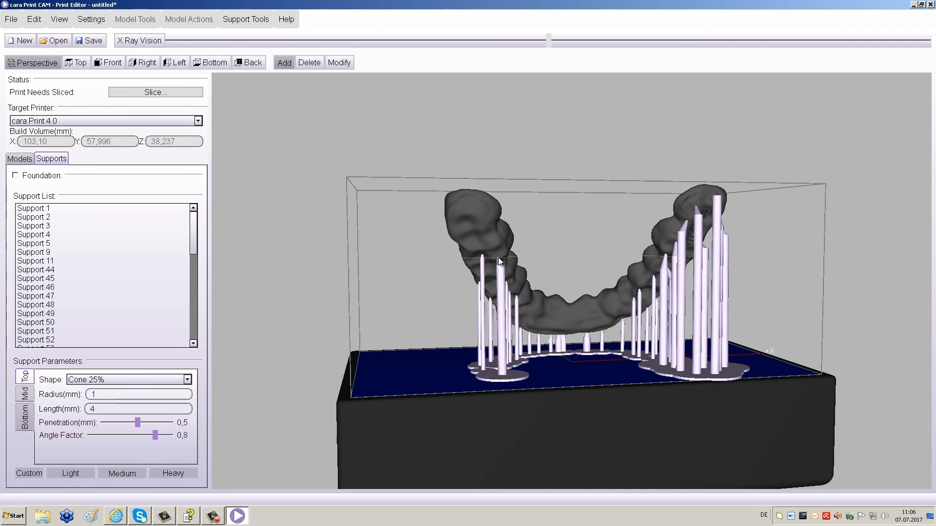
pyautogui.click(493, 245)
pyautogui.click(469, 245)
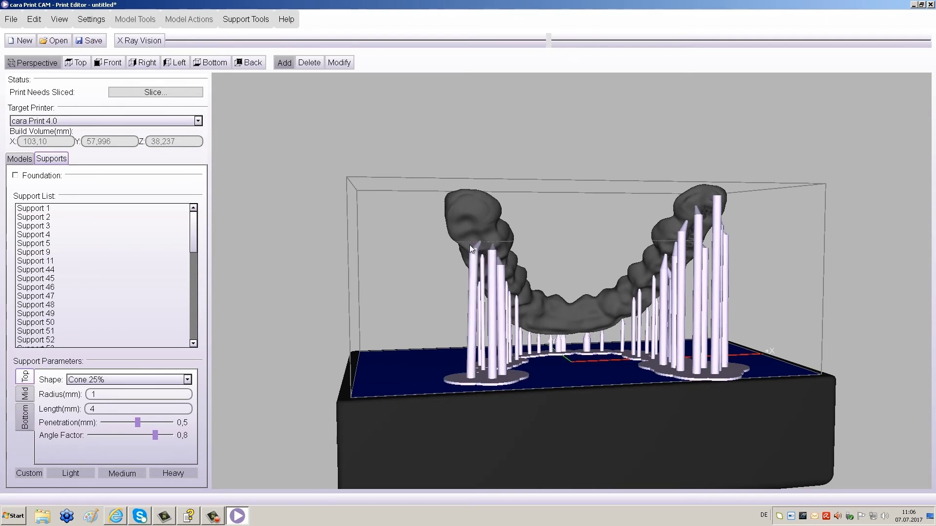
pyautogui.click(464, 241)
pyautogui.click(455, 233)
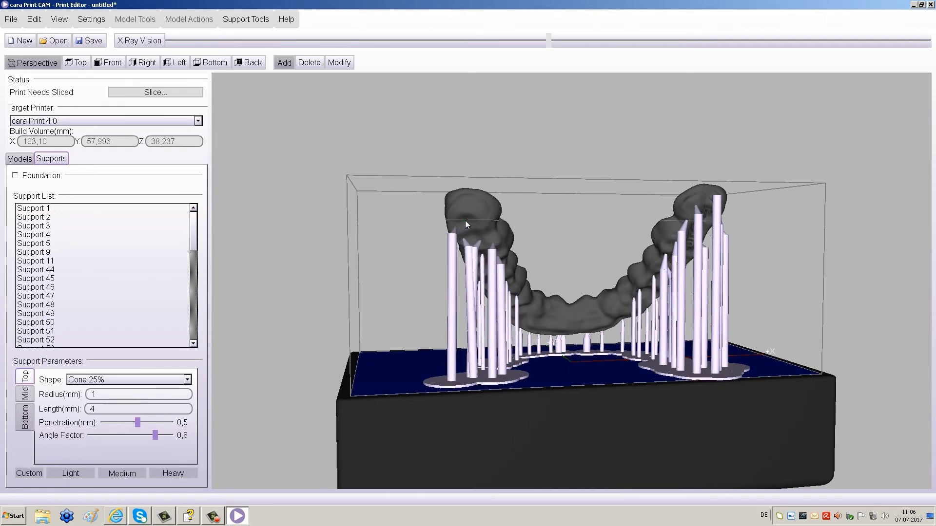
pyautogui.click(468, 223)
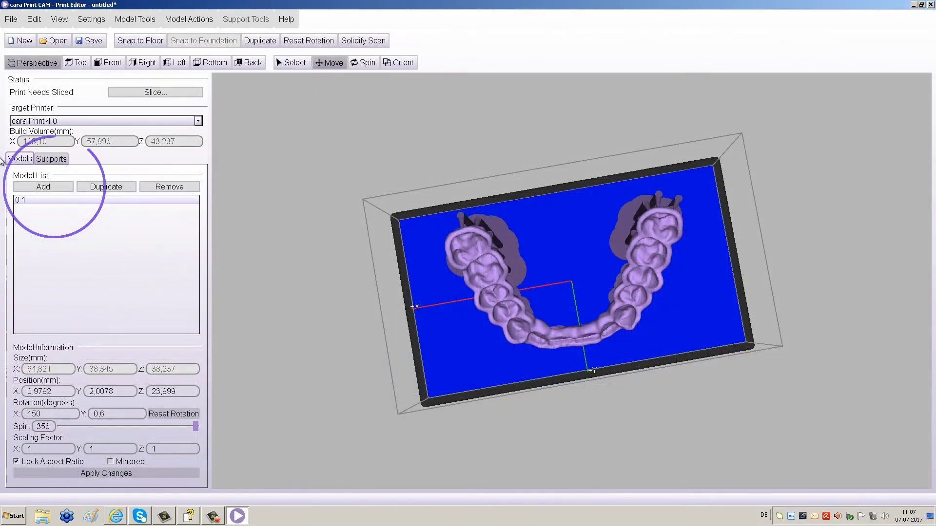
# Step: Add a foundation under the splint's supports and set its shape to Cube
pyautogui.click(51, 159)
pyautogui.scroll(-3, 602, 353)
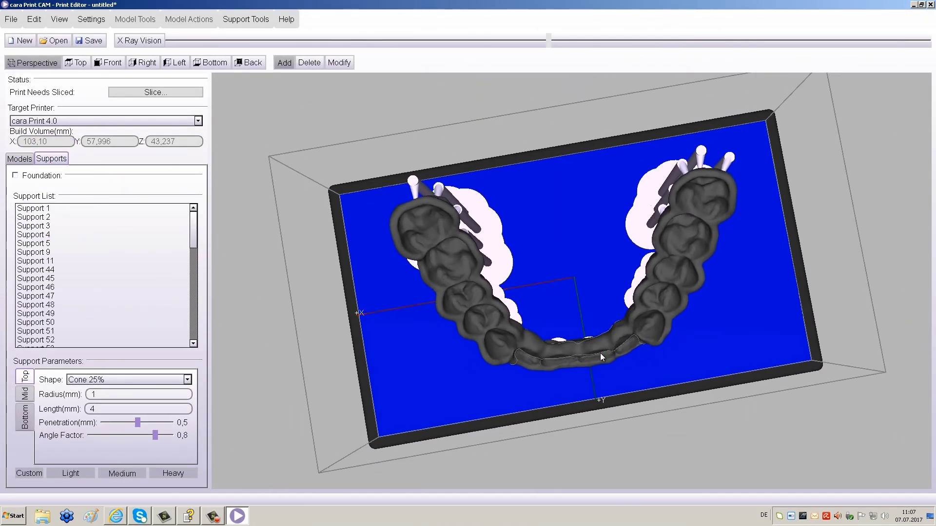
pyautogui.click(15, 176)
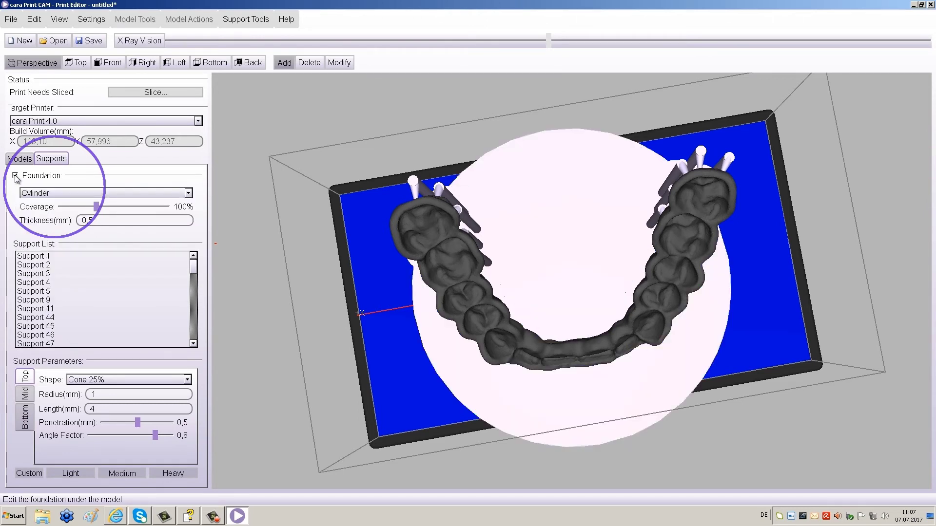
pyautogui.click(189, 194)
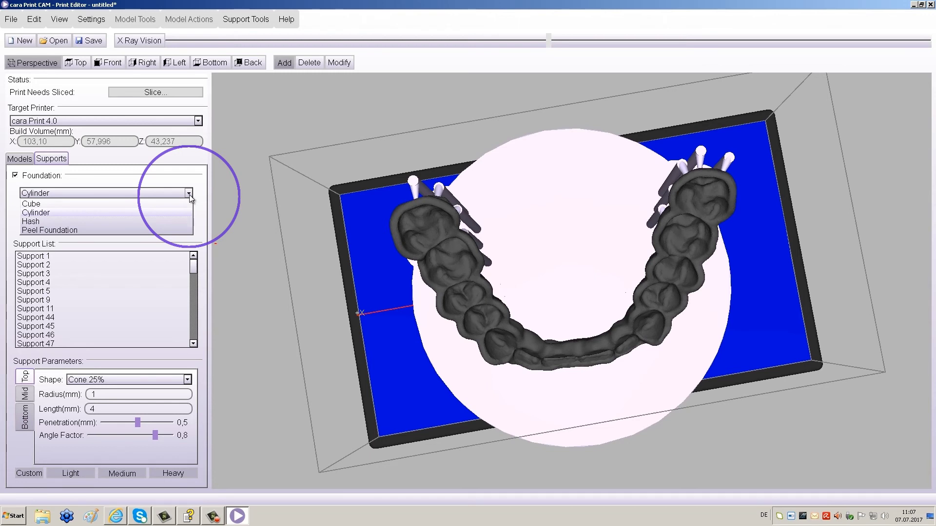
pyautogui.click(78, 204)
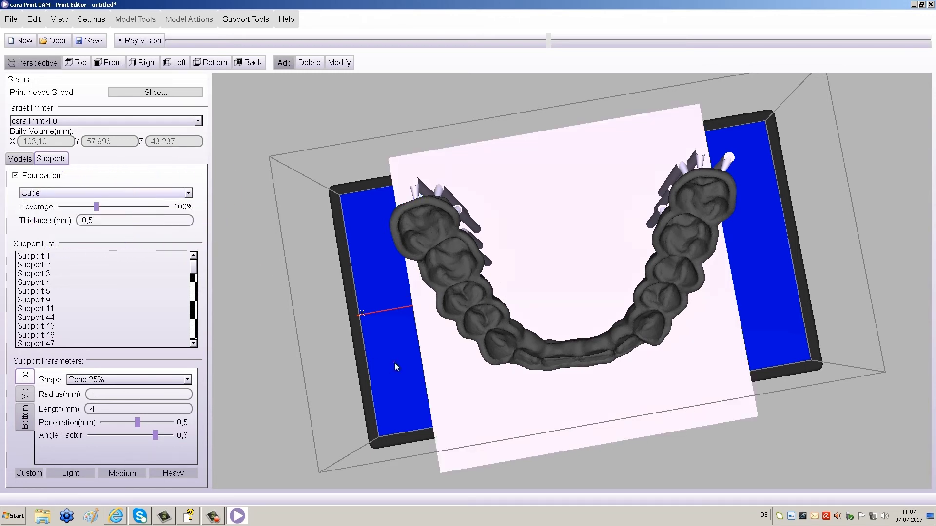
# Step: Set the foundation's thickness to 1,5 mm and check the plate from several sides
pyautogui.moveTo(533, 360); pyautogui.dragTo(537, 306, button='right')
pyautogui.moveTo(537, 306)
pyautogui.mouseDown()
pyautogui.moveTo(553, 326)
pyautogui.moveTo(593, 328)
pyautogui.moveTo(547, 320)
pyautogui.mouseUp()
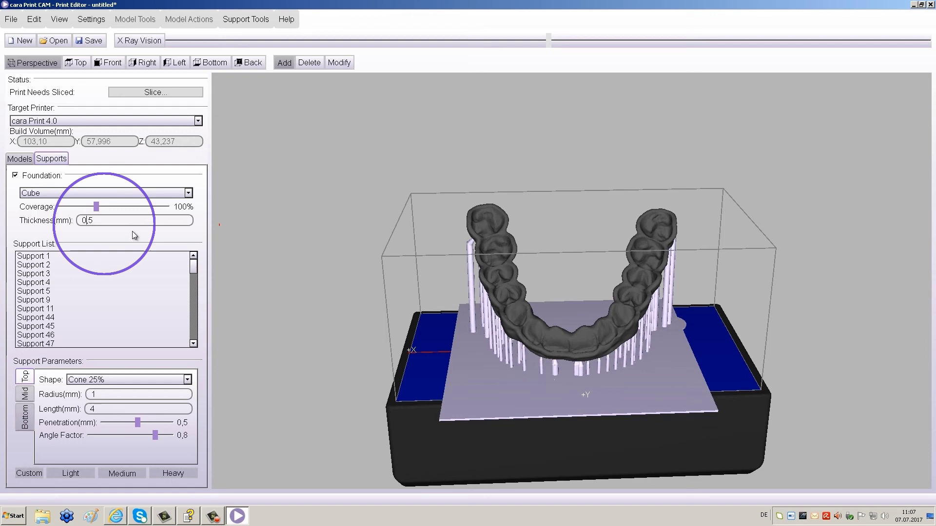
pyautogui.press('BackSpace')
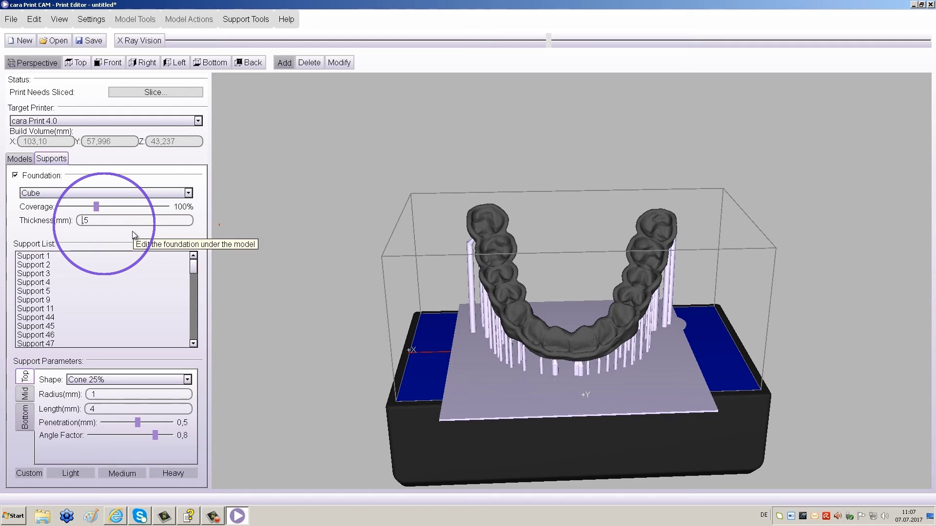
pyautogui.write('1,')
pyautogui.press('Return')
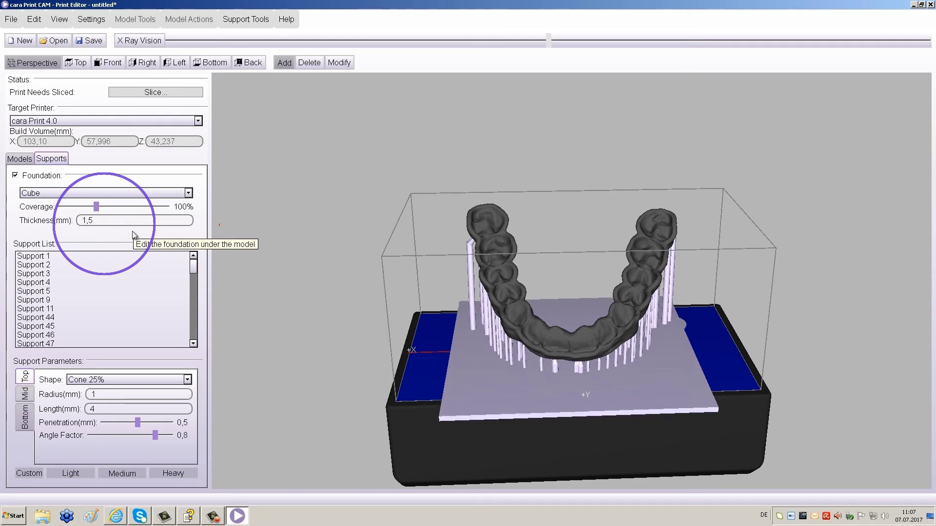
pyautogui.moveTo(609, 371); pyautogui.dragTo(607, 397)
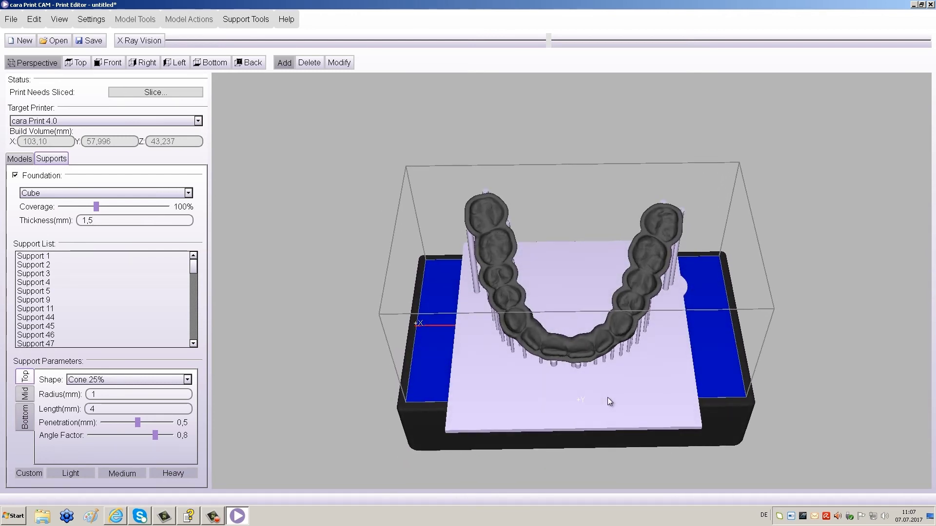
pyautogui.moveTo(470, 338); pyautogui.dragTo(674, 318)
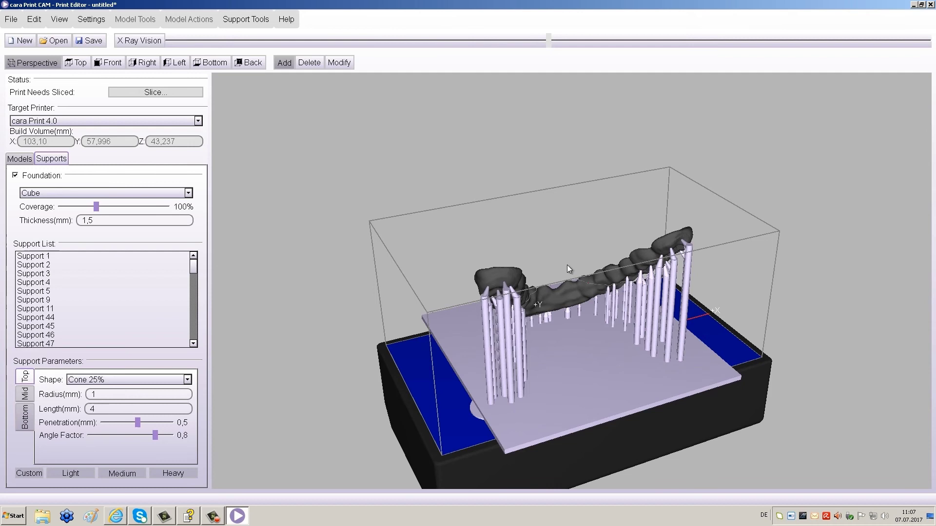
# Step: Slice the print job, saving the changes first as the print package bite_printjo-3 on the Desktop
pyautogui.click(179, 91)
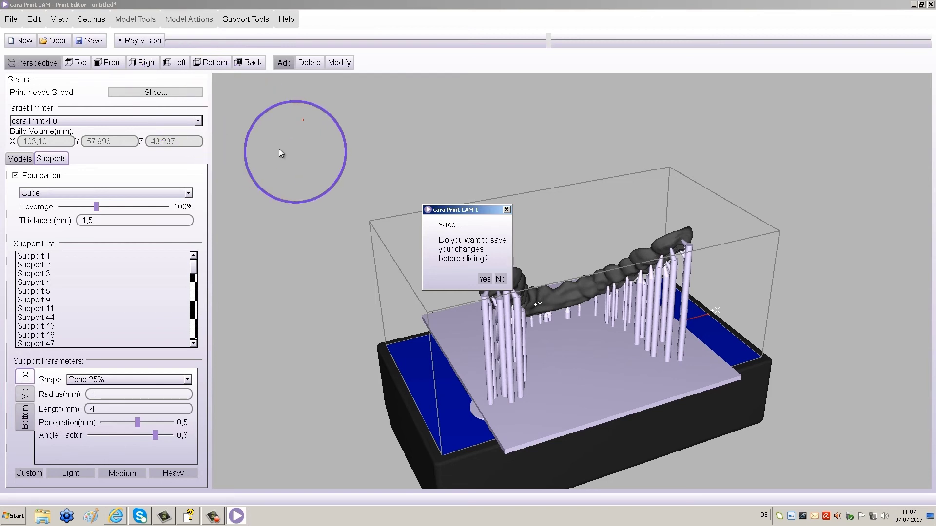
pyautogui.click(485, 279)
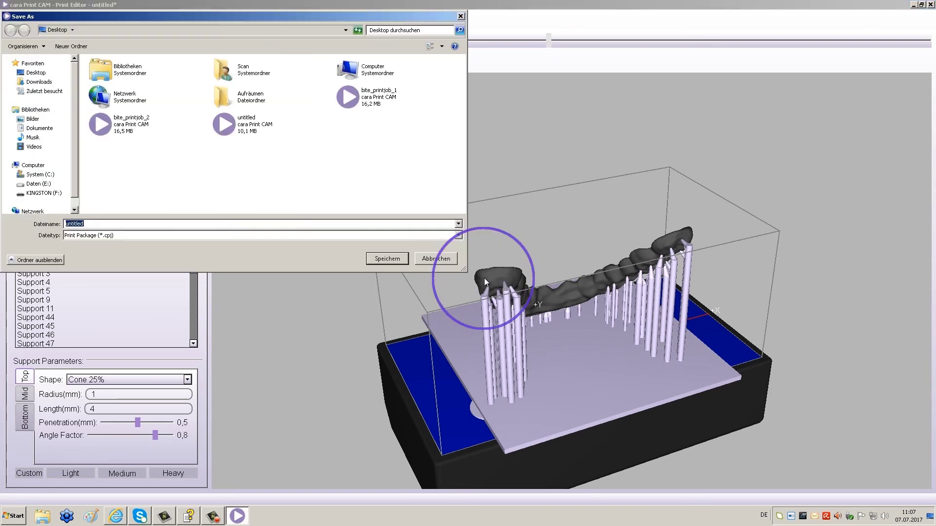
pyautogui.write('bite_printjo-3')
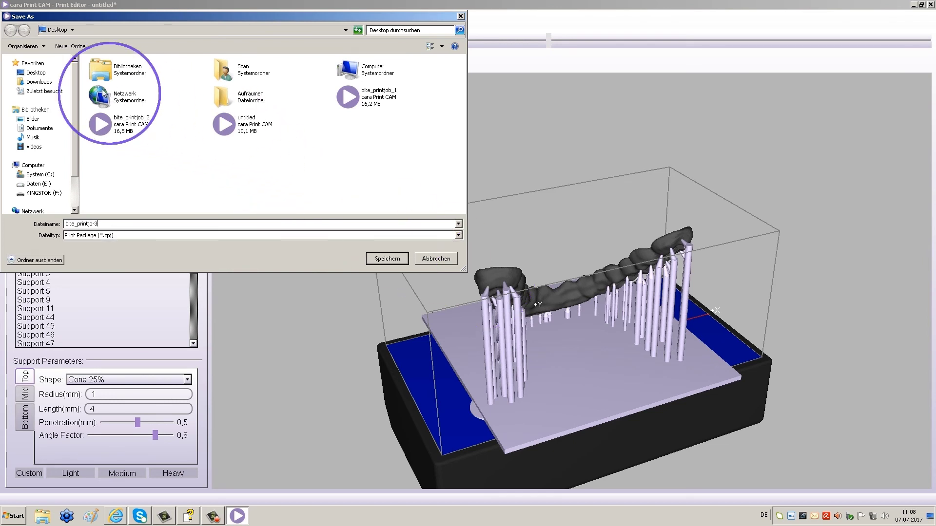
pyautogui.click(36, 73)
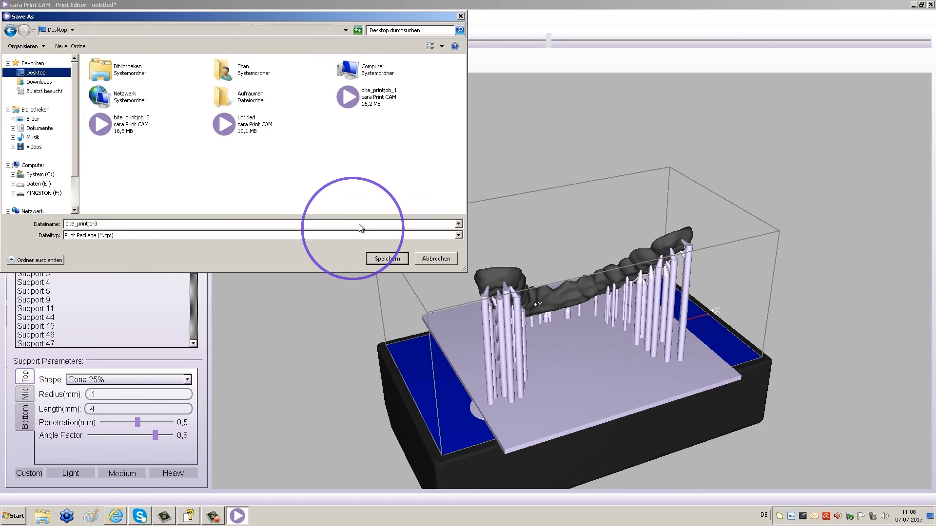
pyautogui.click(387, 259)
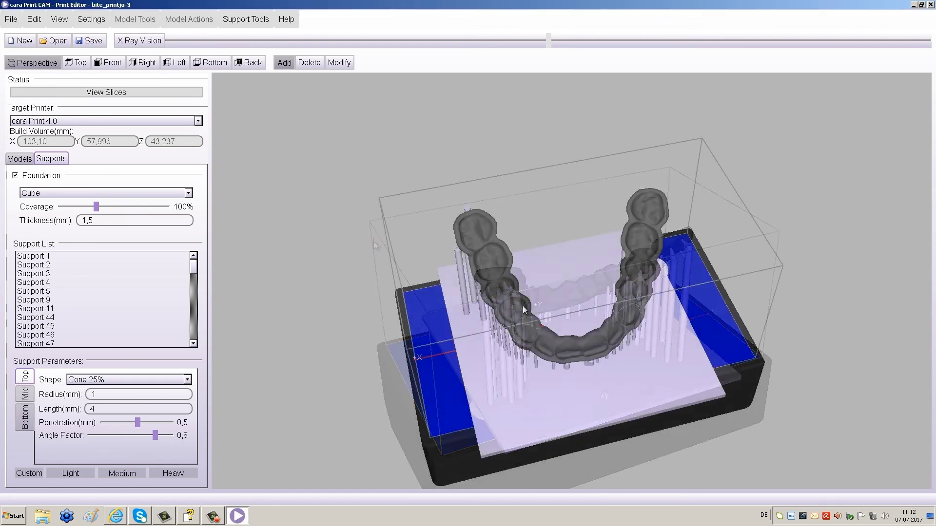
# Step: Preview the slices, starting at layer 500 and advancing upward through the layers of the splint
pyautogui.click(100, 93)
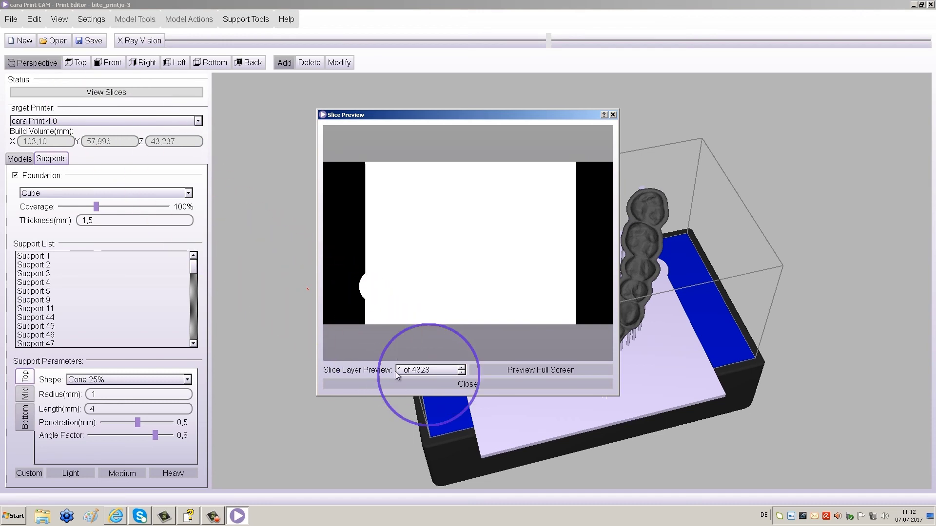
pyautogui.write('500')
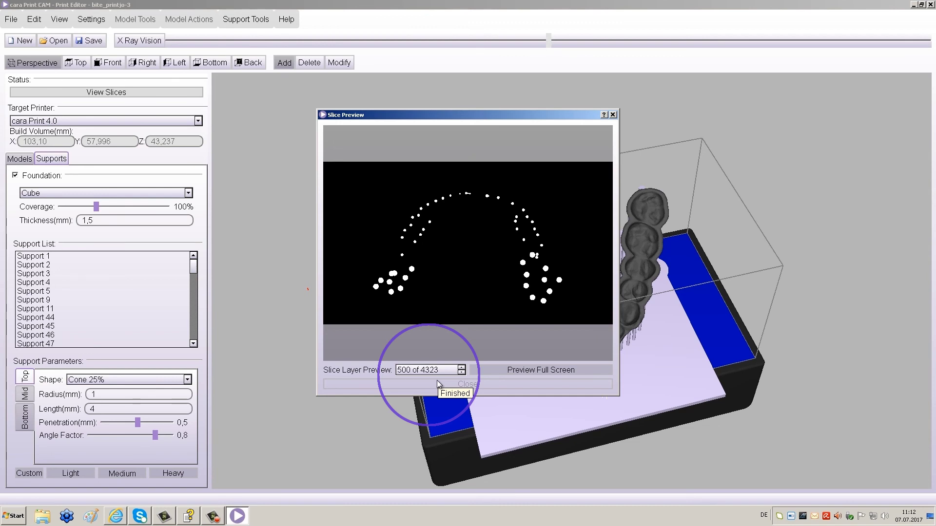
pyautogui.click(462, 368)
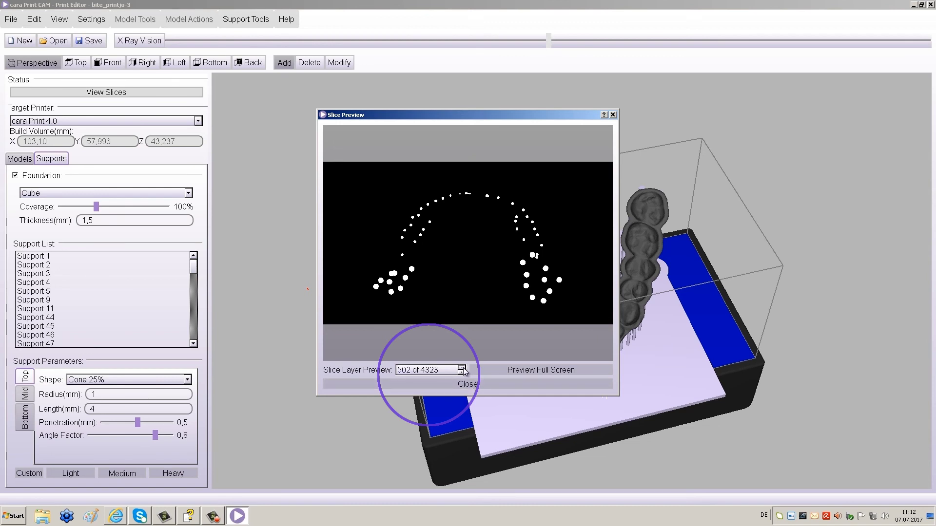
pyautogui.click(462, 368)
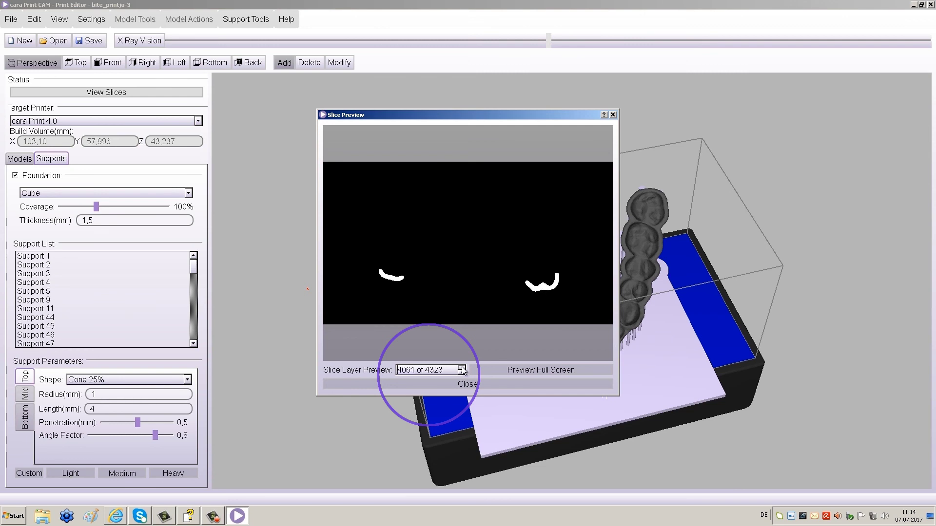
pyautogui.click(461, 368)
pyautogui.click(462, 368)
# Step: Preview slice layer 4323, and close both the slice preview and the print editor
pyautogui.press('BackSpace')
pyautogui.press('BackSpace')
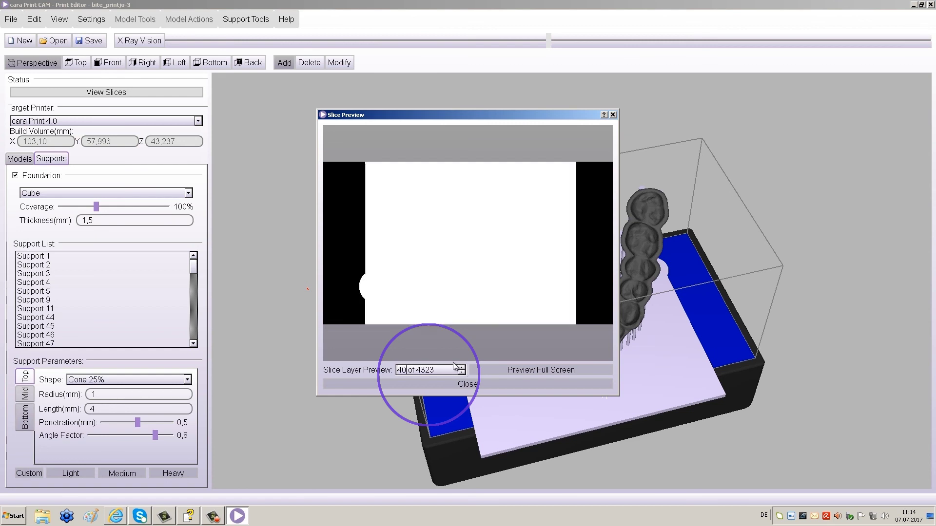
pyautogui.press('BackSpace')
pyautogui.write('320')
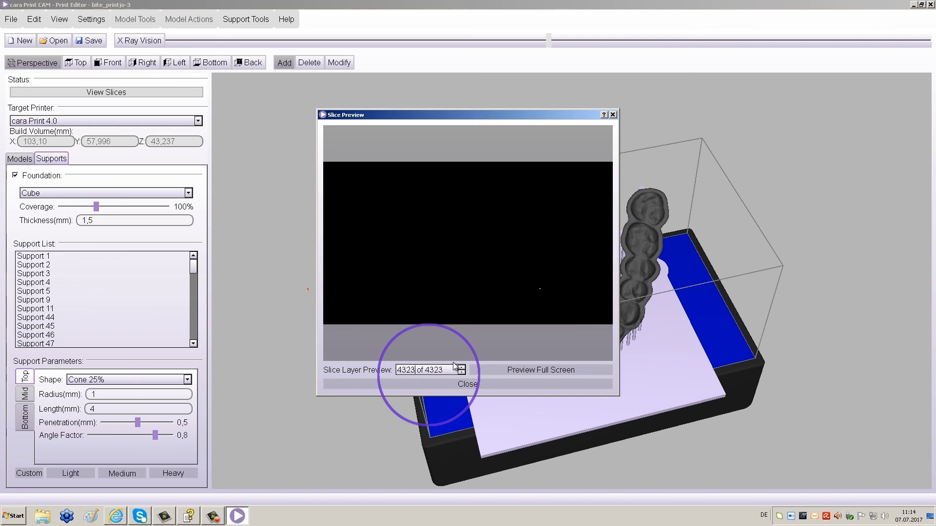
pyautogui.click(501, 381)
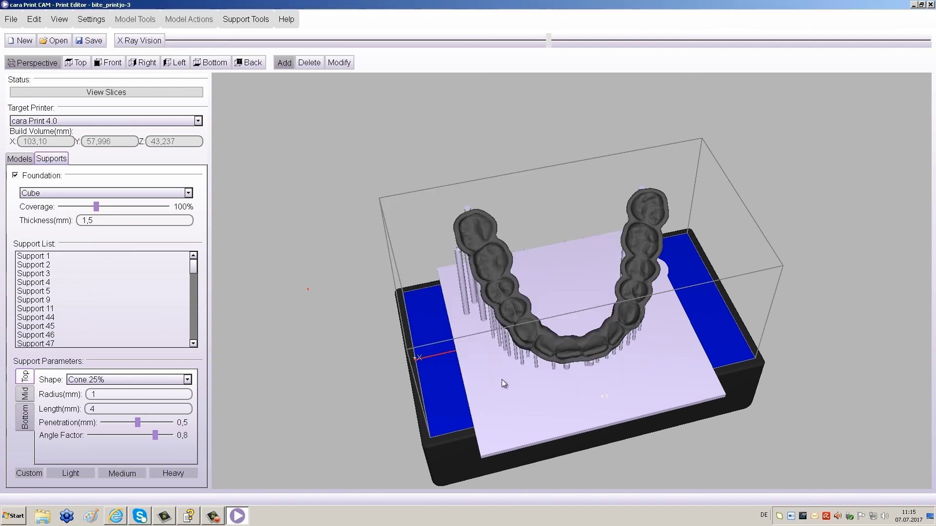
pyautogui.click(931, 6)
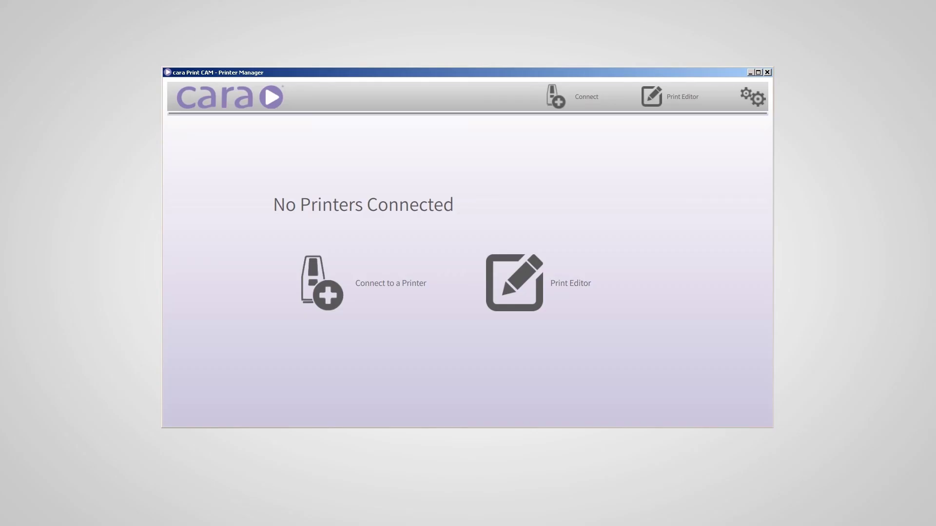